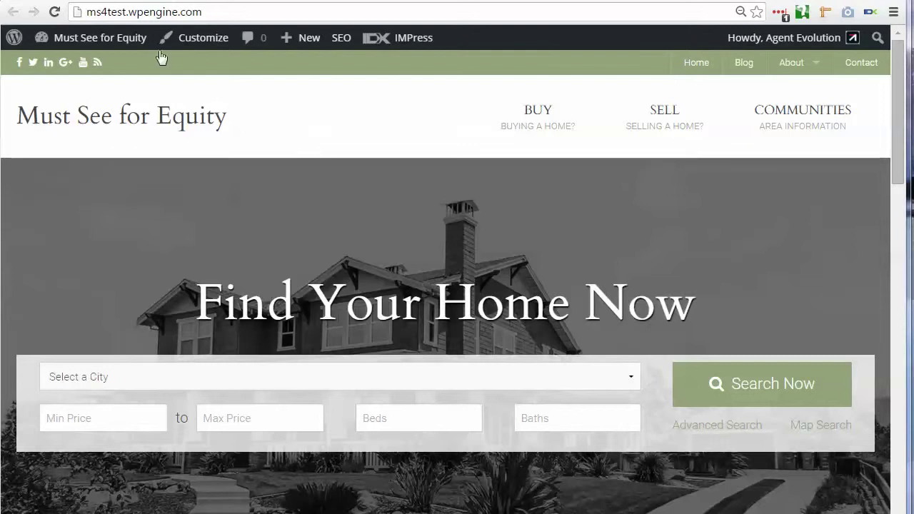
# Step: Open the site's admin dashboard and search the plugin directory for "impress agents"
pyautogui.click(100, 37)
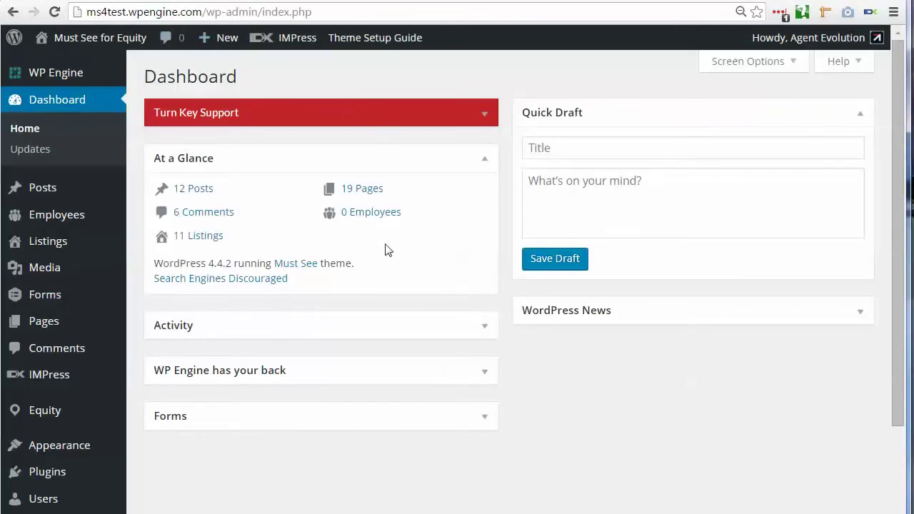
pyautogui.moveTo(78, 475)
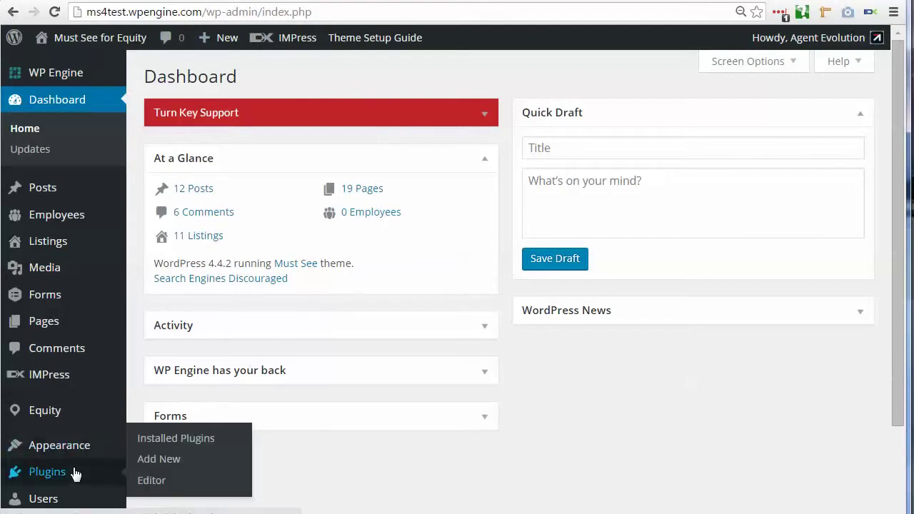
pyautogui.click(161, 461)
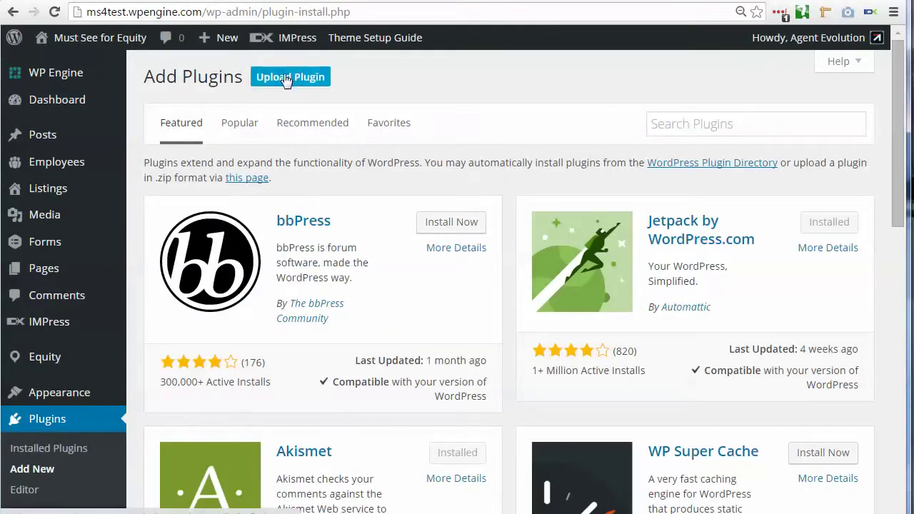
pyautogui.click(665, 125)
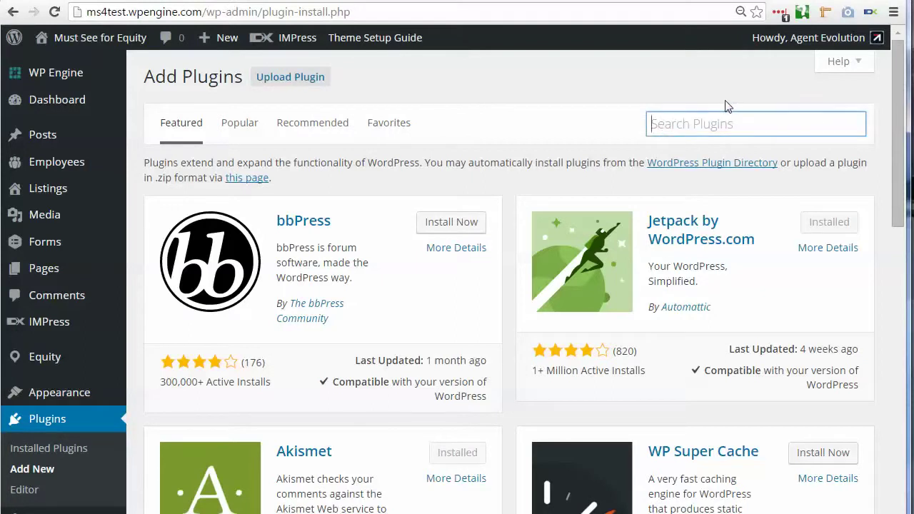
pyautogui.write('impress agents')
pyautogui.press('Return')
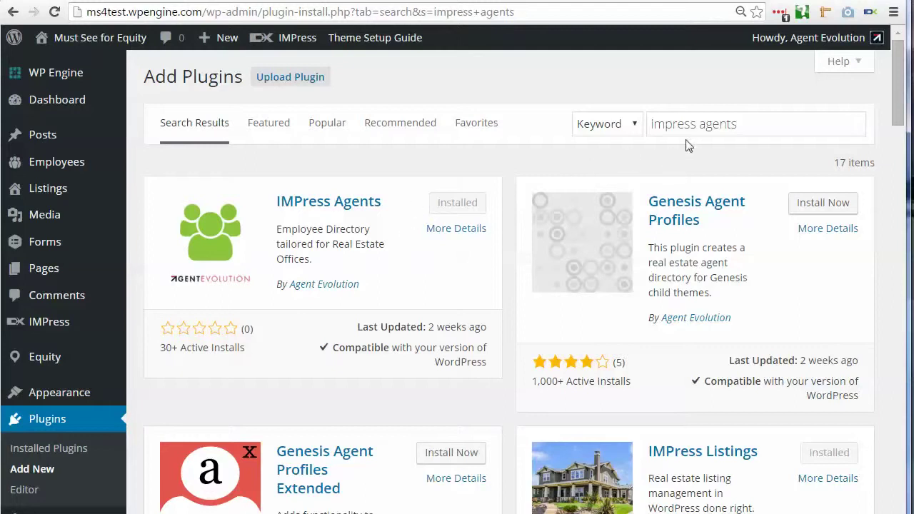
# Step: Search the plugin directory for "impress listings", followed by a search for "posts 2 posts"
pyautogui.click(854, 124)
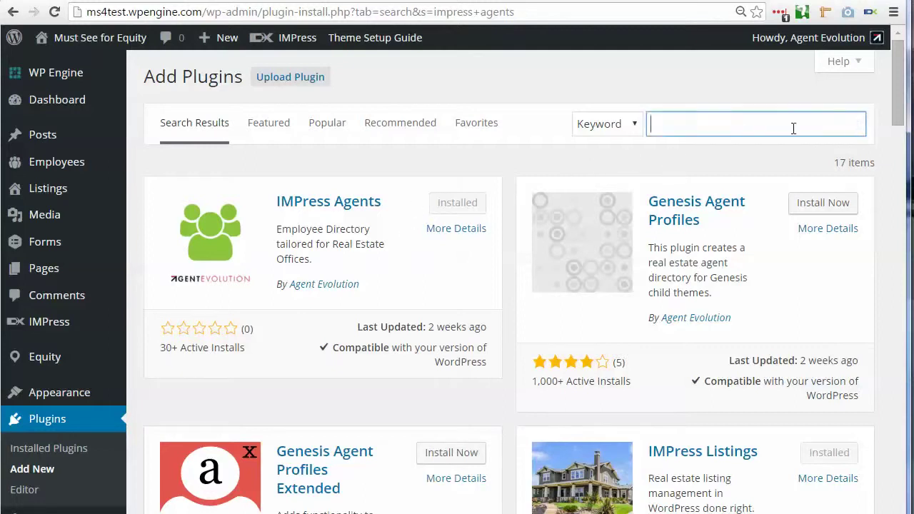
pyautogui.write('impress listings')
pyautogui.press('Return')
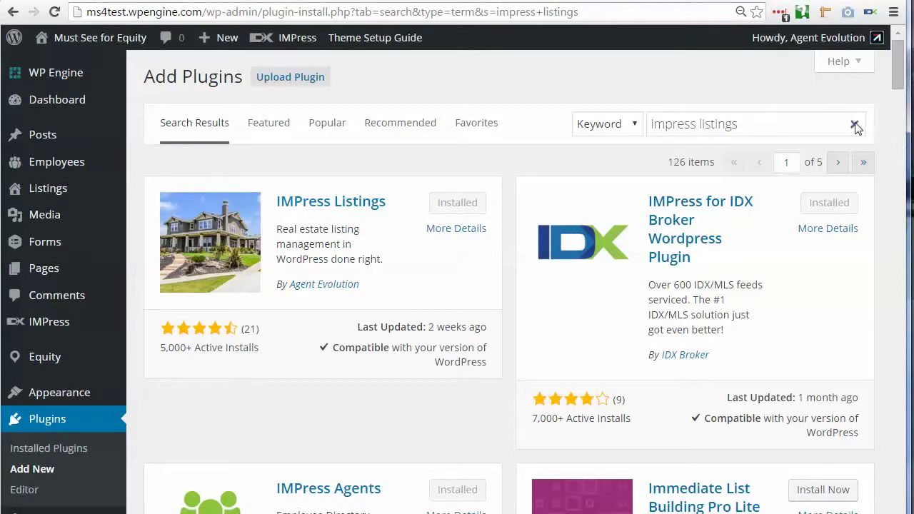
pyautogui.click(854, 125)
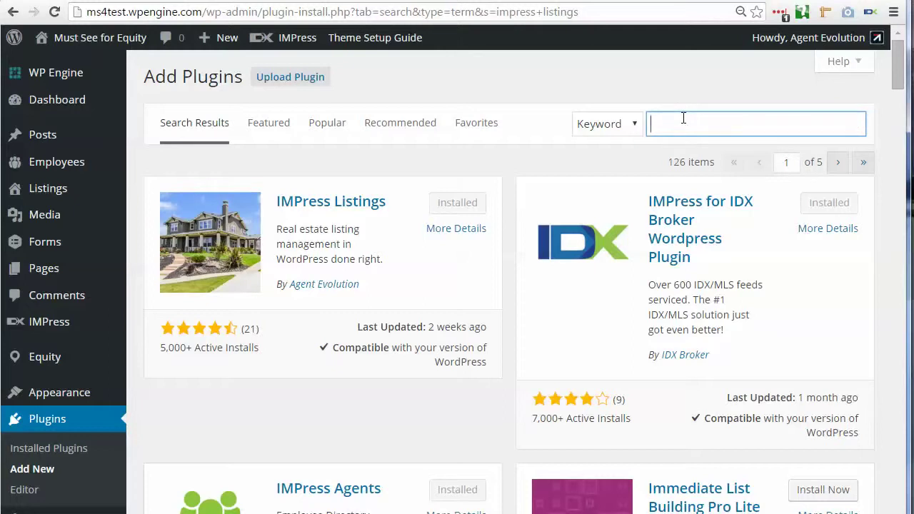
pyautogui.write('posts 2 posts')
pyautogui.press('Return')
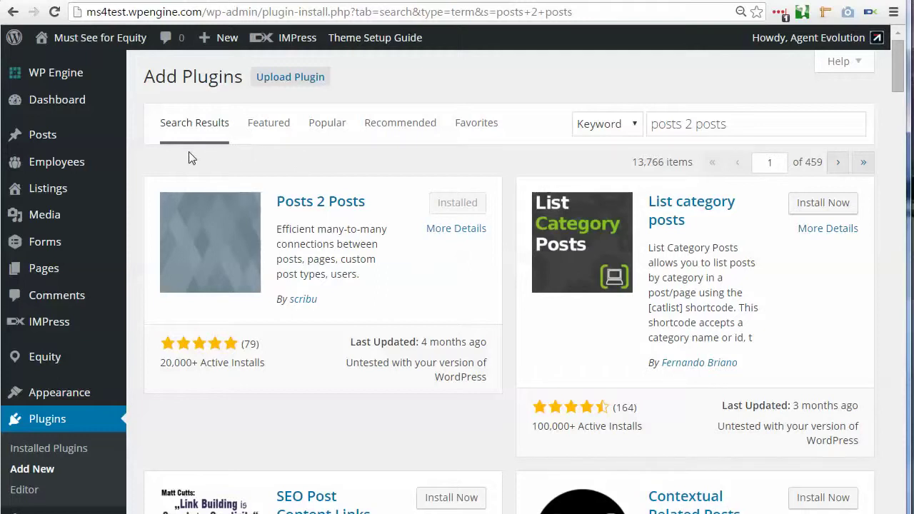
# Step: Start a new employee entry with the employee's full name as title and the bio text "Put a brief bio in this section"
pyautogui.moveTo(45, 167)
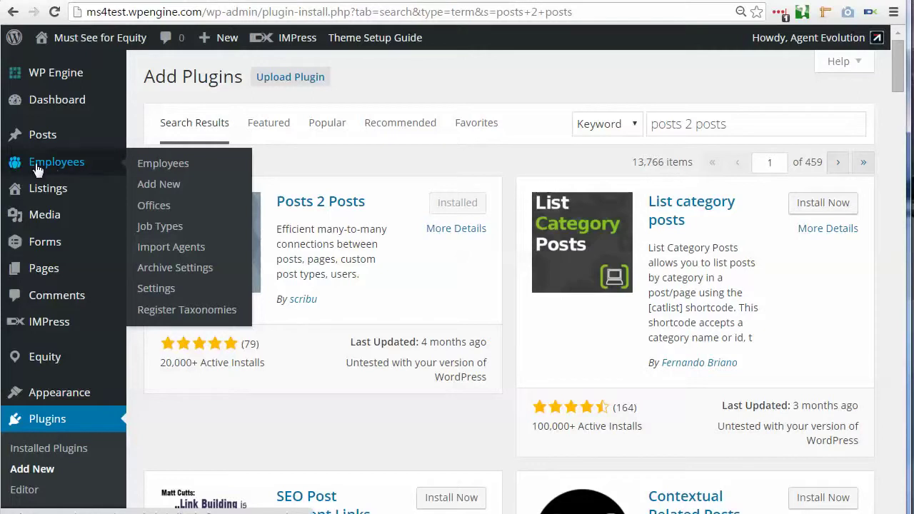
pyautogui.click(160, 187)
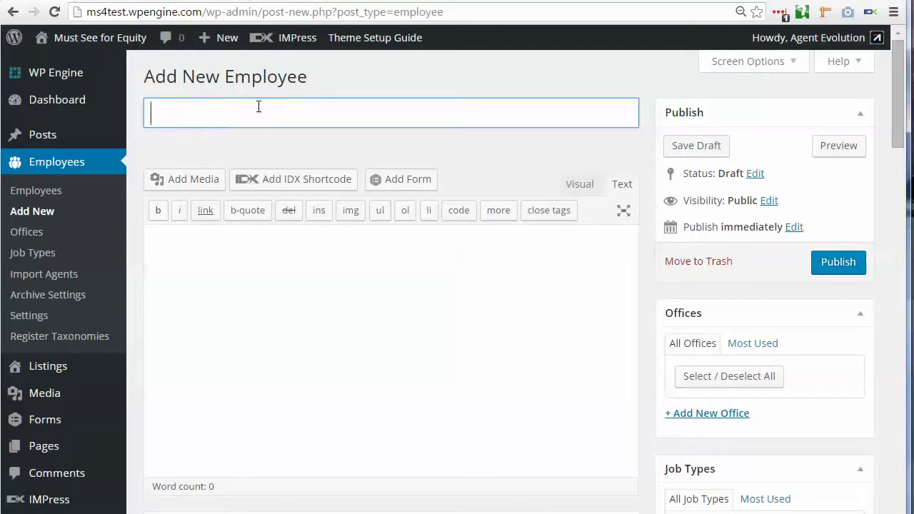
pyautogui.write('John Smith')
pyautogui.click(175, 242)
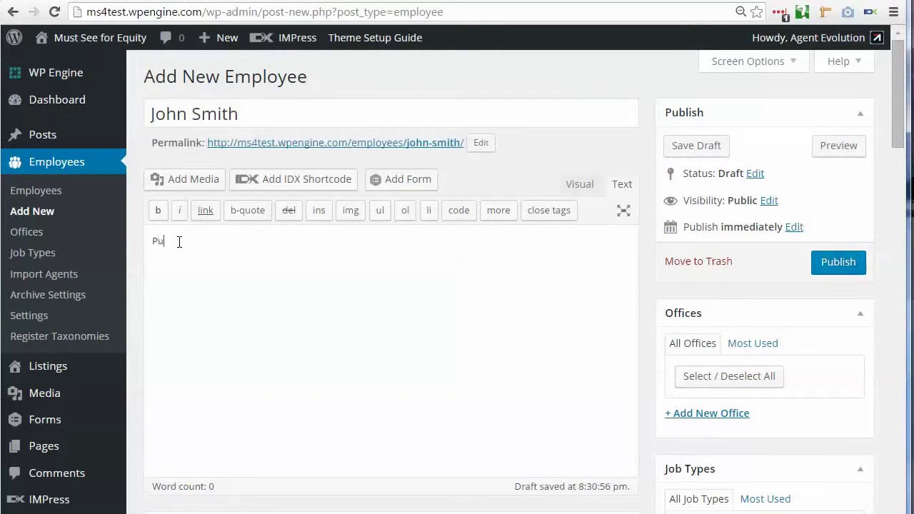
pyautogui.write('Put a brief bio in this section')
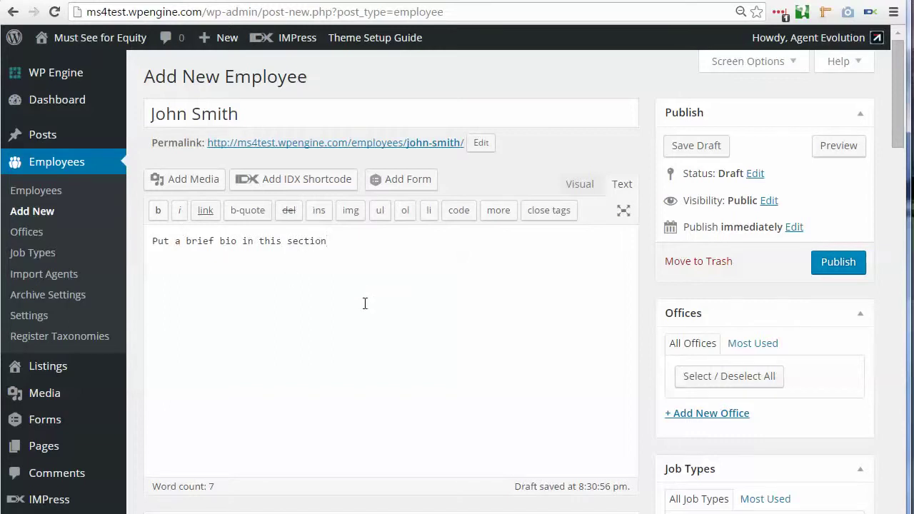
# Step: Fill in the employee's first and last name in the Employee Info section
pyautogui.scroll(-2, 469, 336)
pyautogui.scroll(-4, 468, 343)
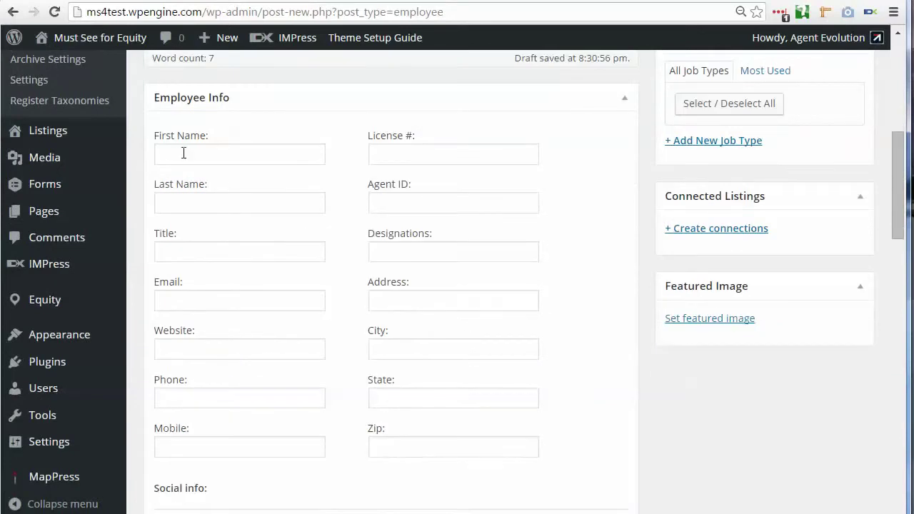
pyautogui.click(192, 153)
pyautogui.write('J')
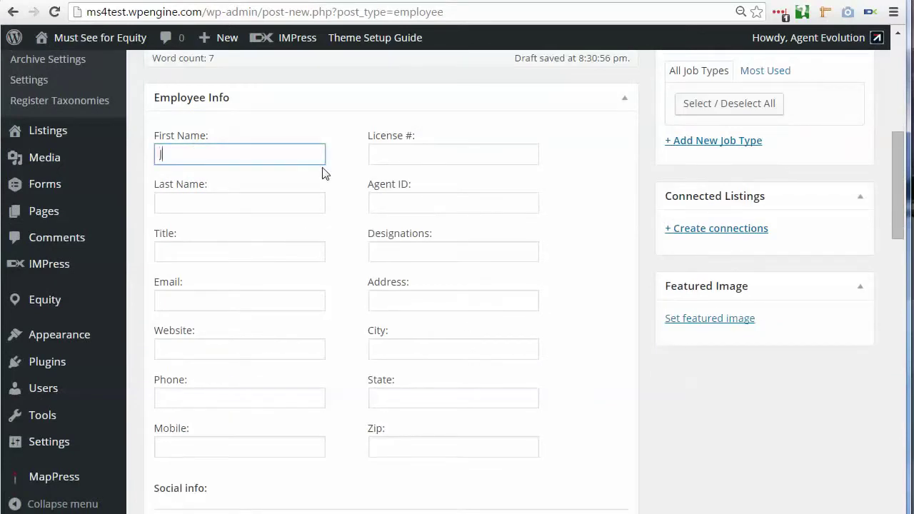
pyautogui.write('ohn')
pyautogui.scroll(6, 361, 176)
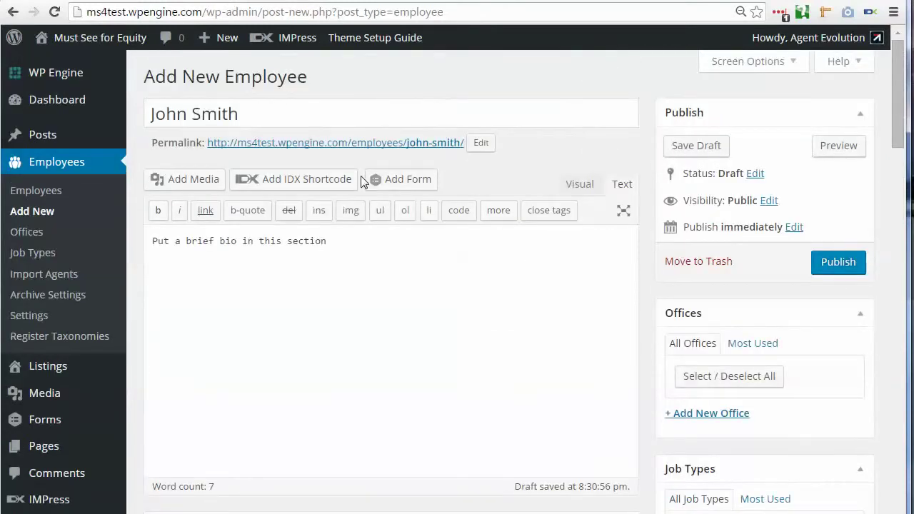
pyautogui.scroll(-4, 361, 175)
pyautogui.click(175, 346)
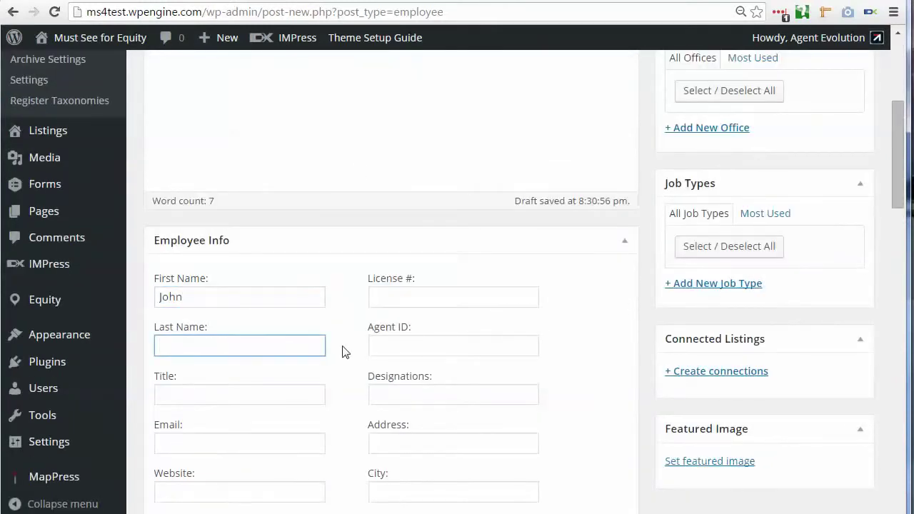
pyautogui.write('Smith')
# Step: Set the employee's title to Agent and fill in the employee's email address
pyautogui.click(184, 389)
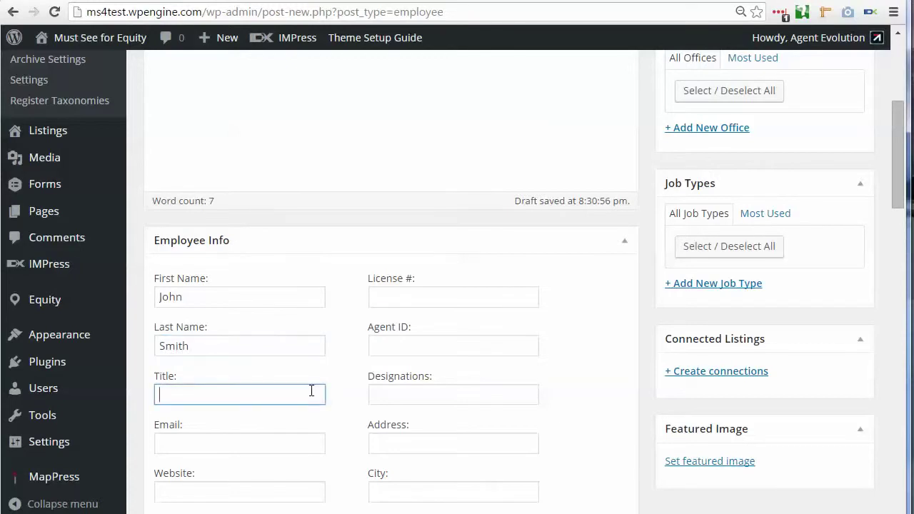
pyautogui.write('Agent')
pyautogui.click(174, 438)
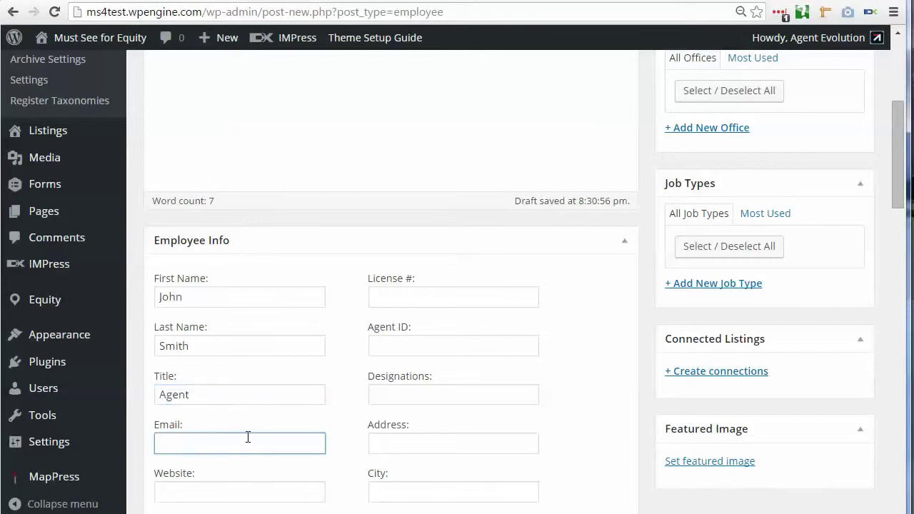
pyautogui.write('john@example.com')
# Step: Fill in the employee's phone number, leaving the website and mobile fields empty
pyautogui.scroll(-2, 322, 384)
pyautogui.click(173, 348)
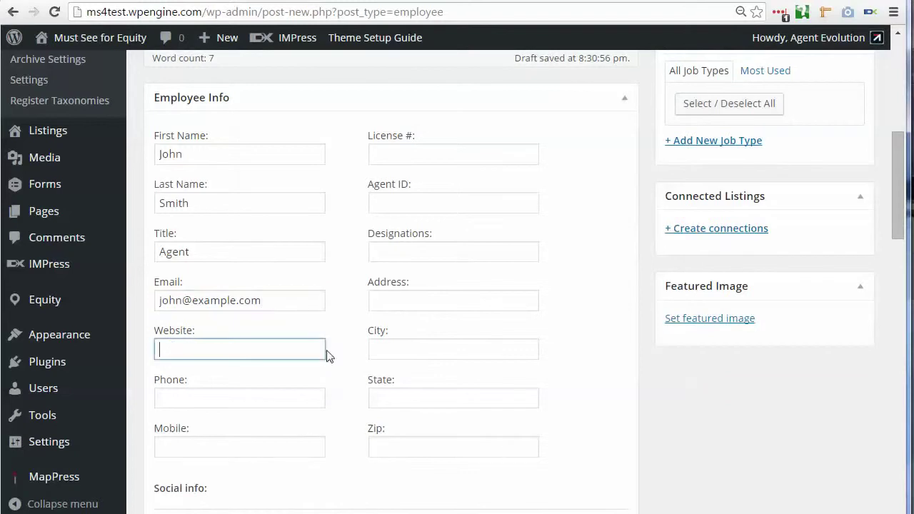
pyautogui.click(241, 397)
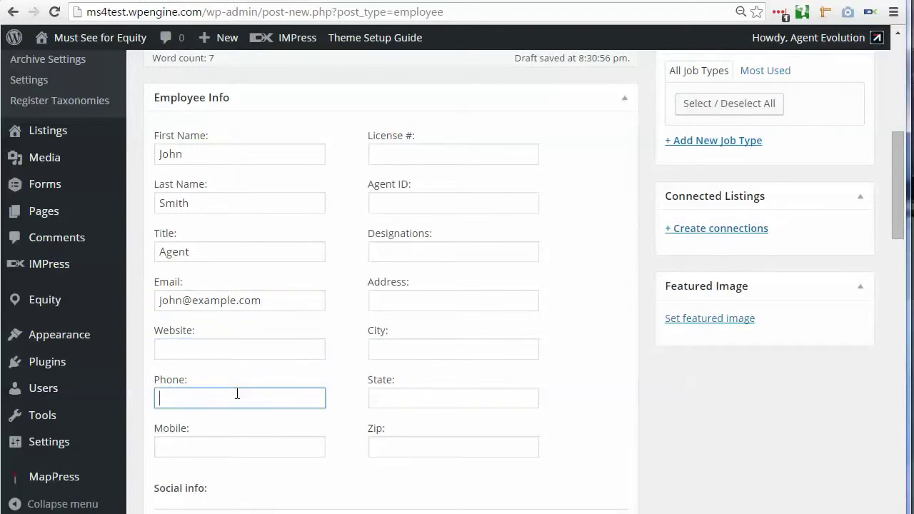
pyautogui.write('555-555-555')
pyautogui.write('5')
pyautogui.scroll(-1, 237, 394)
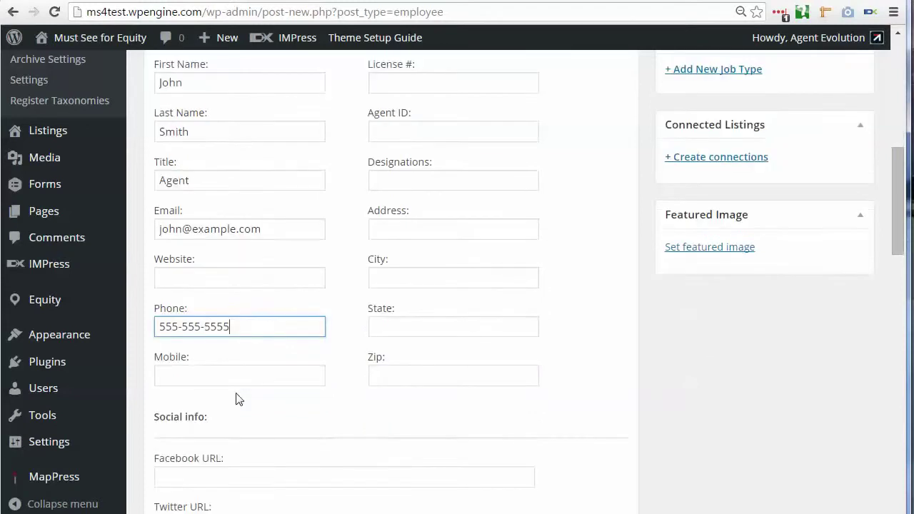
pyautogui.click(172, 377)
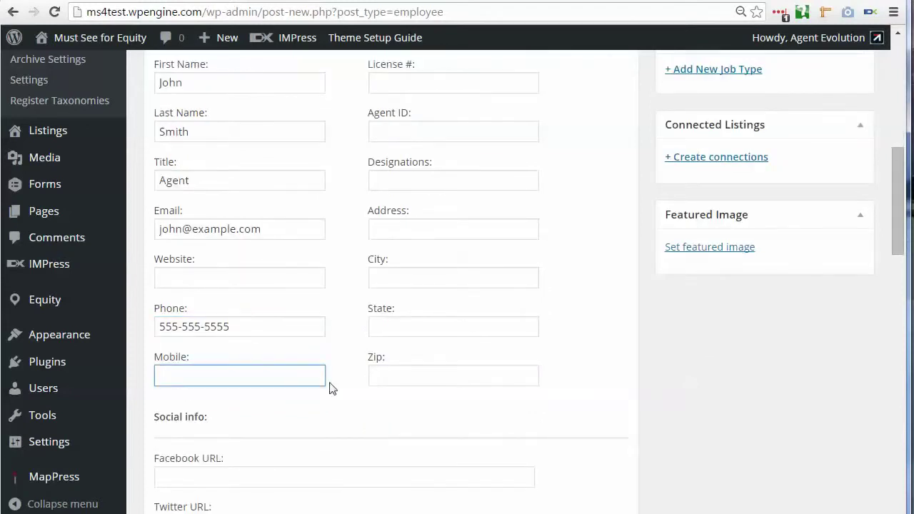
# Step: Fill in the employee's street address, leaving the license number, agent ID and designations empty
pyautogui.scroll(3, 475, 266)
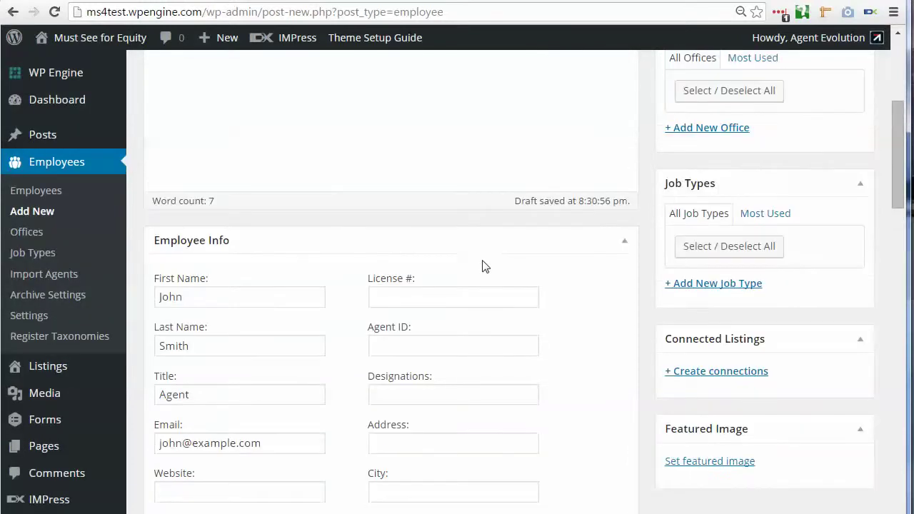
pyautogui.click(384, 297)
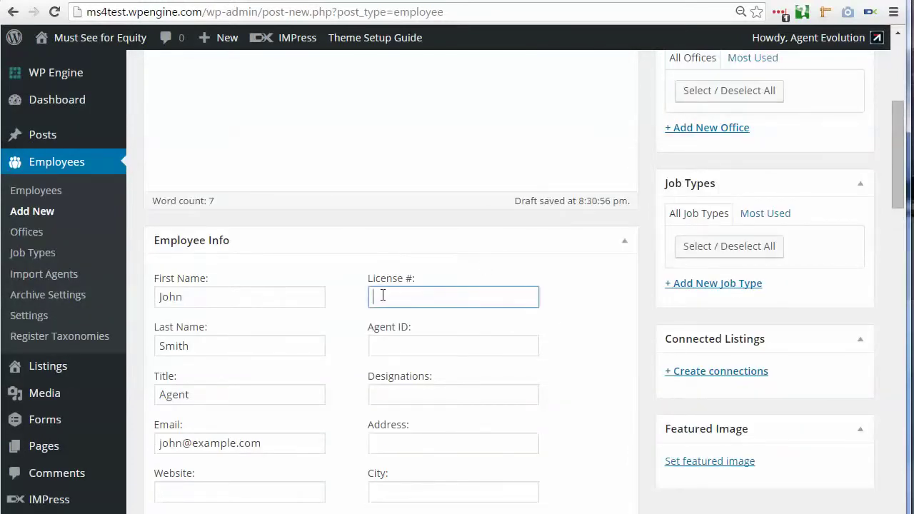
pyautogui.scroll(-1, 576, 318)
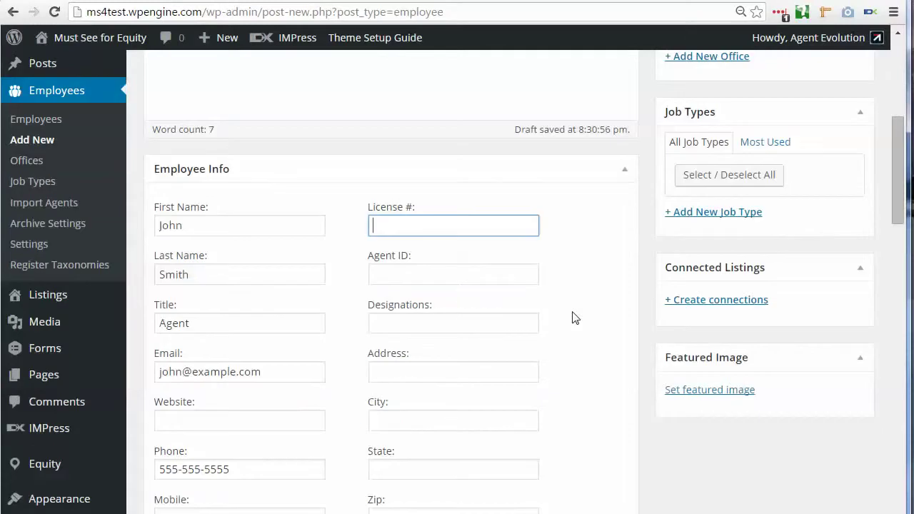
pyautogui.scroll(-1, 575, 317)
pyautogui.click(389, 251)
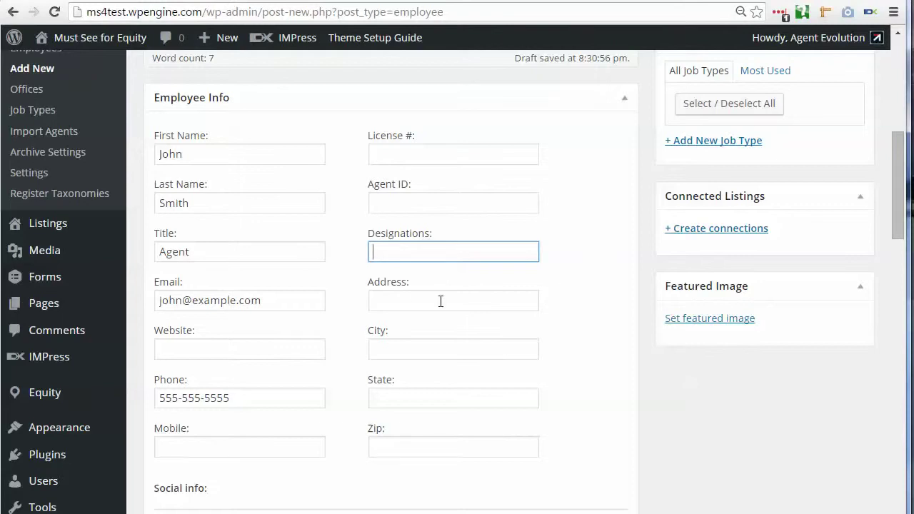
pyautogui.click(408, 298)
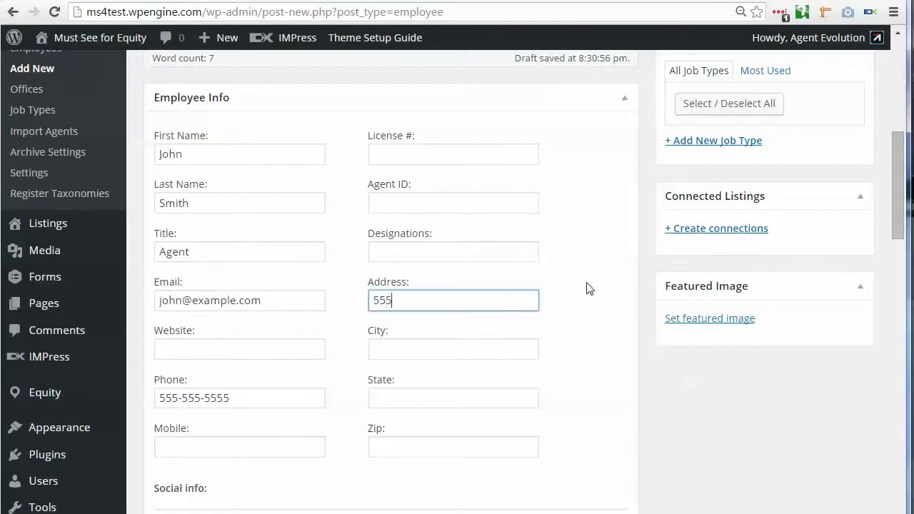
pyautogui.write('555 Main Street')
# Step: Complete the employee's address with the city, state and ZIP code
pyautogui.click(405, 348)
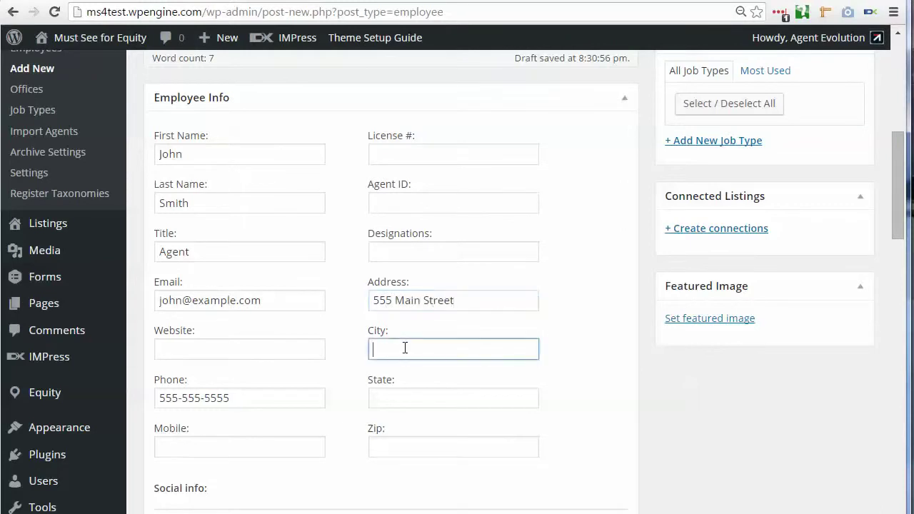
pyautogui.write('anywhere')
pyautogui.moveTo(378, 350); pyautogui.dragTo(372, 349)
pyautogui.write('A')
pyautogui.click(404, 398)
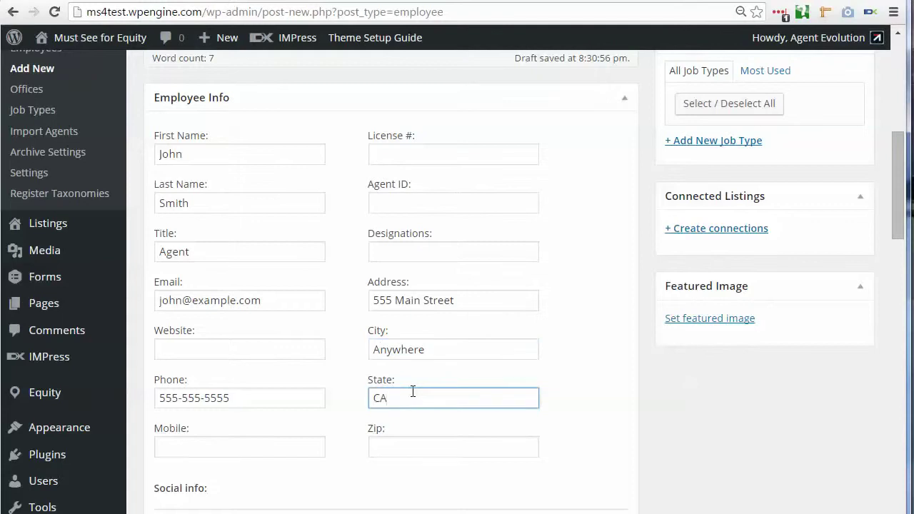
pyautogui.write('CA')
pyautogui.click(391, 442)
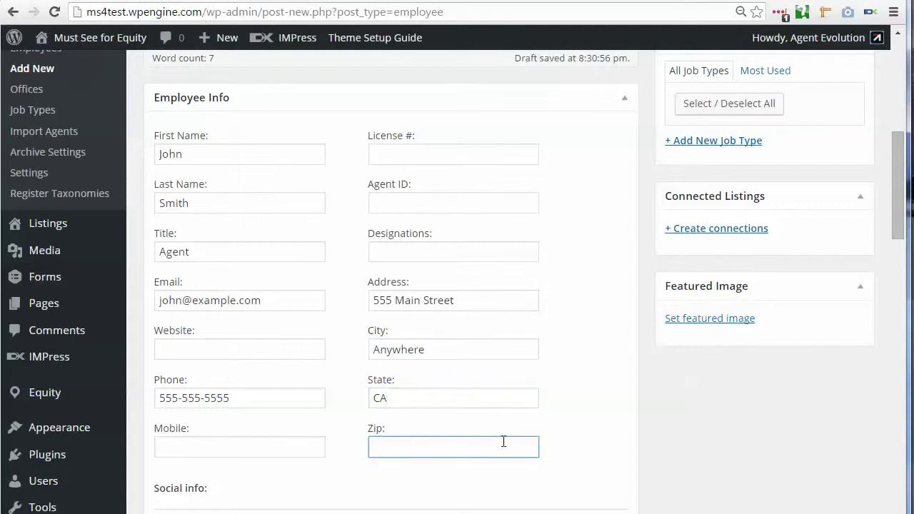
pyautogui.write('92201')
pyautogui.scroll(-5, 592, 363)
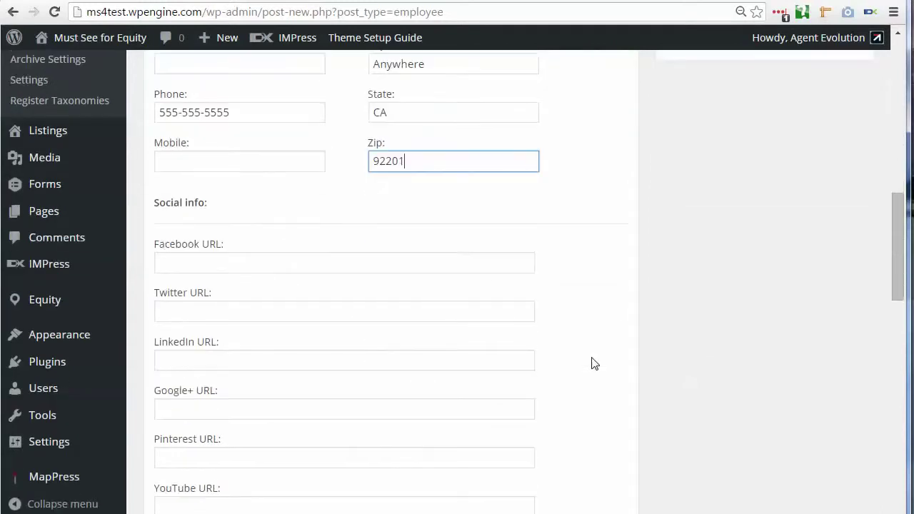
pyautogui.click(170, 188)
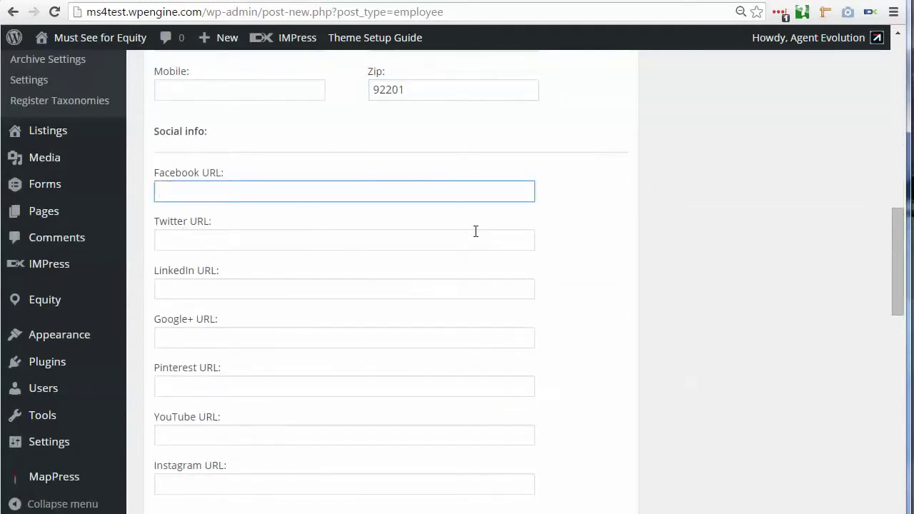
pyautogui.write('Http')
pyautogui.write('ttp')
pyautogui.write('://faceoobk.')
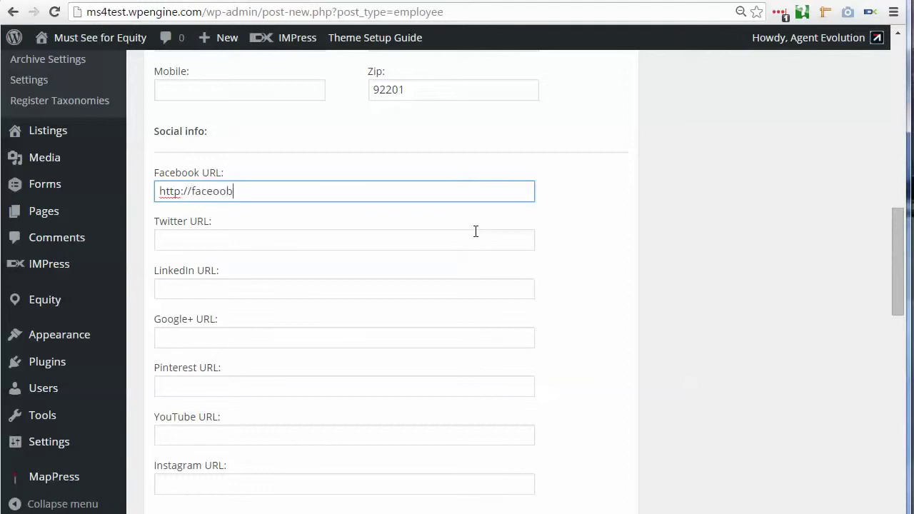
pyautogui.press('BackSpace')
pyautogui.press('BackSpace')
pyautogui.press('BackSpace')
pyautogui.write('book.com')
pyautogui.click(180, 240)
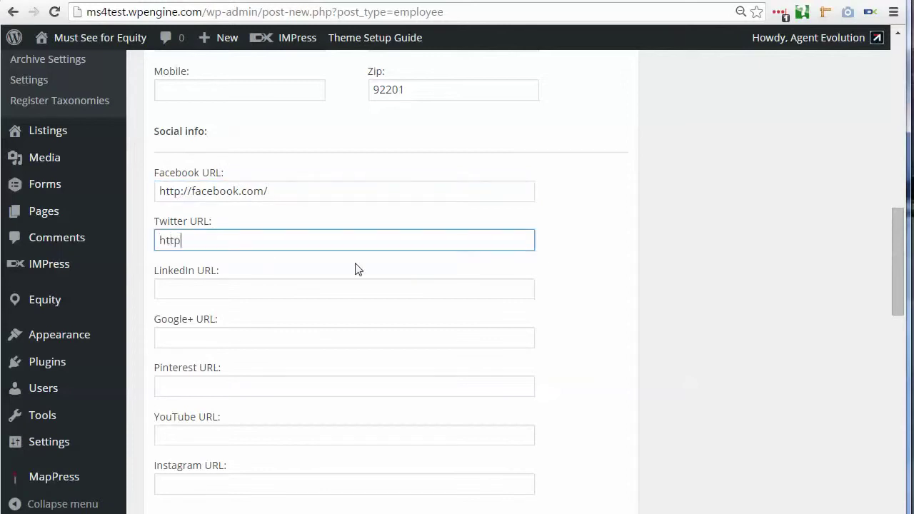
pyautogui.write('http://twitter.com/')
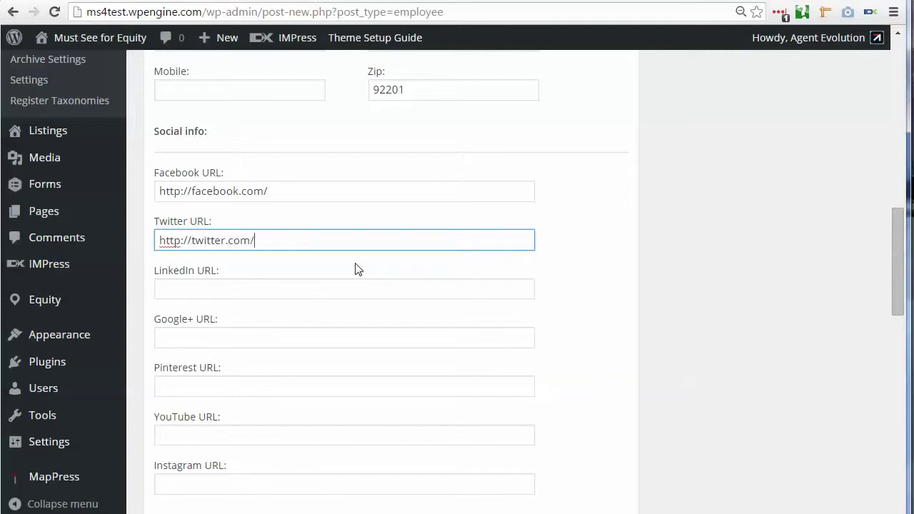
pyautogui.click(270, 190)
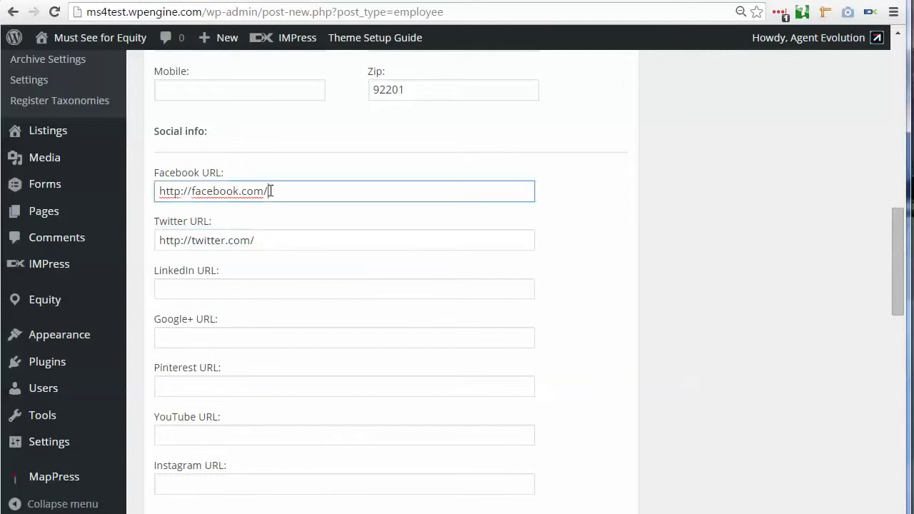
pyautogui.click(259, 240)
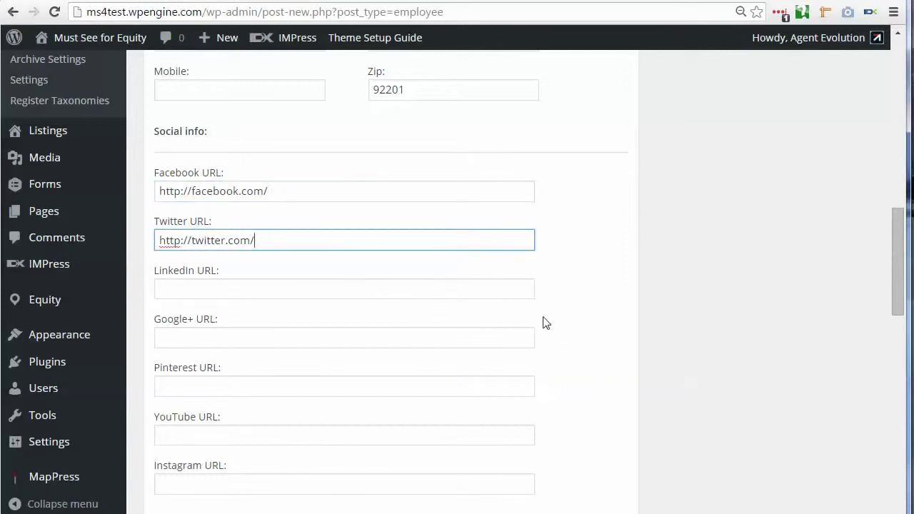
# Step: Disable comments for the employee profile in the Discussion settings
pyautogui.scroll(-3, 561, 324)
pyautogui.scroll(8, 561, 324)
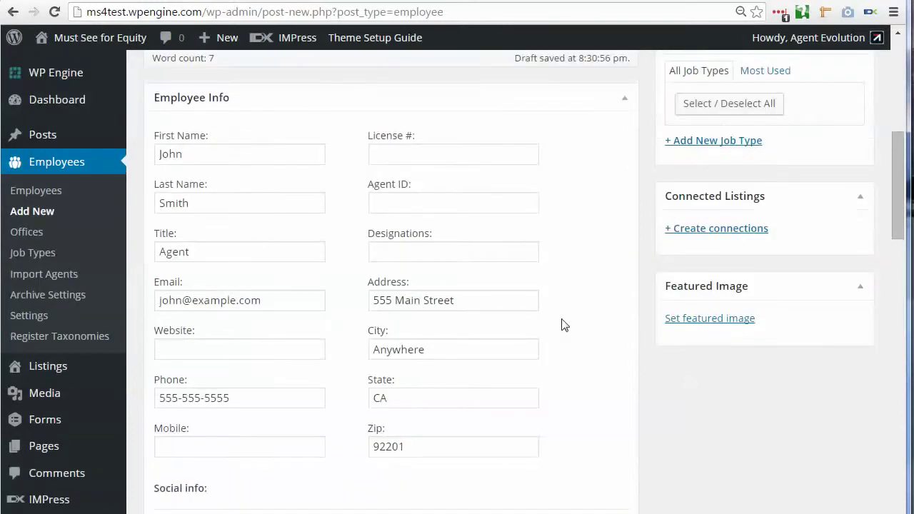
pyautogui.scroll(-7, 561, 324)
pyautogui.scroll(-10, 561, 324)
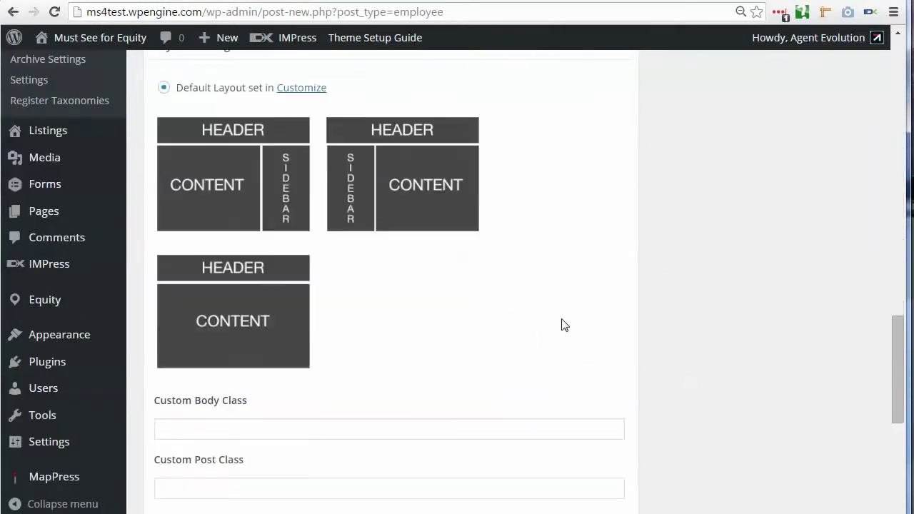
pyautogui.scroll(-2, 561, 324)
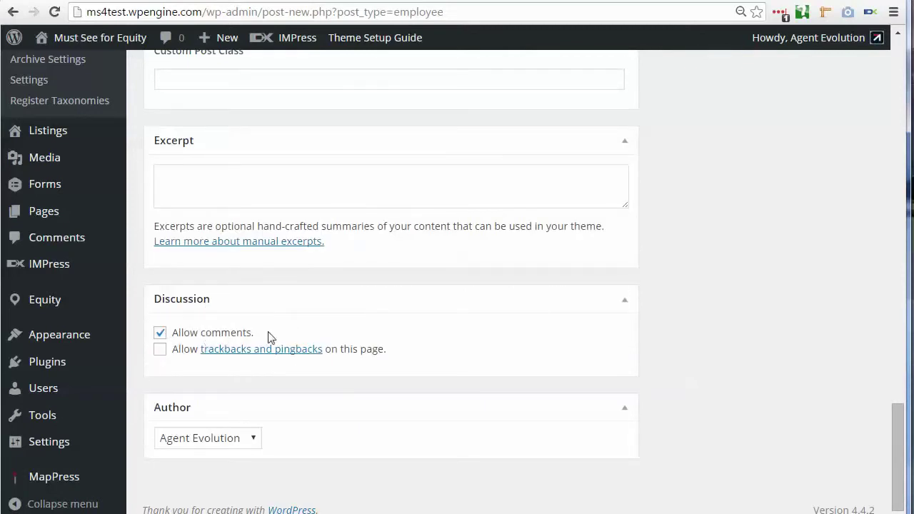
pyautogui.click(159, 333)
# Step: Examine which boxes the screen options offer for the employee editing page, and close the options unchanged
pyautogui.scroll(10, 561, 340)
pyautogui.scroll(5, 562, 340)
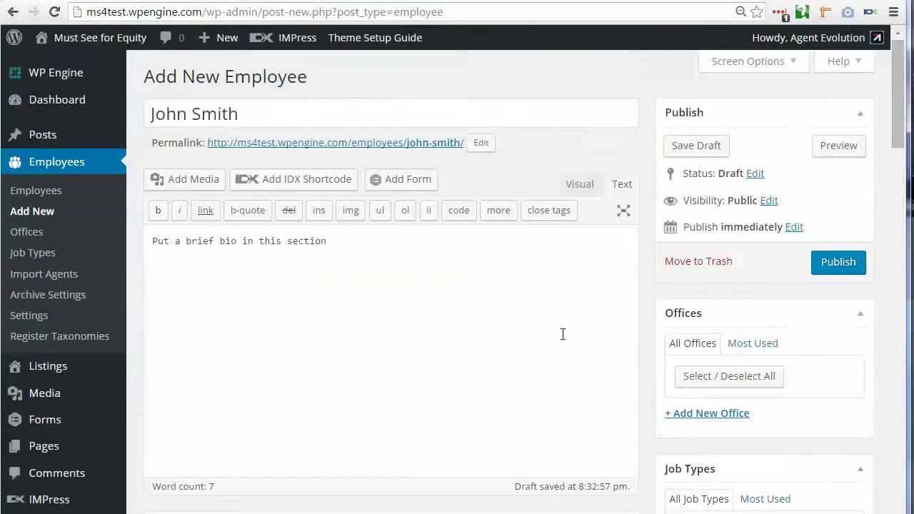
pyautogui.click(743, 63)
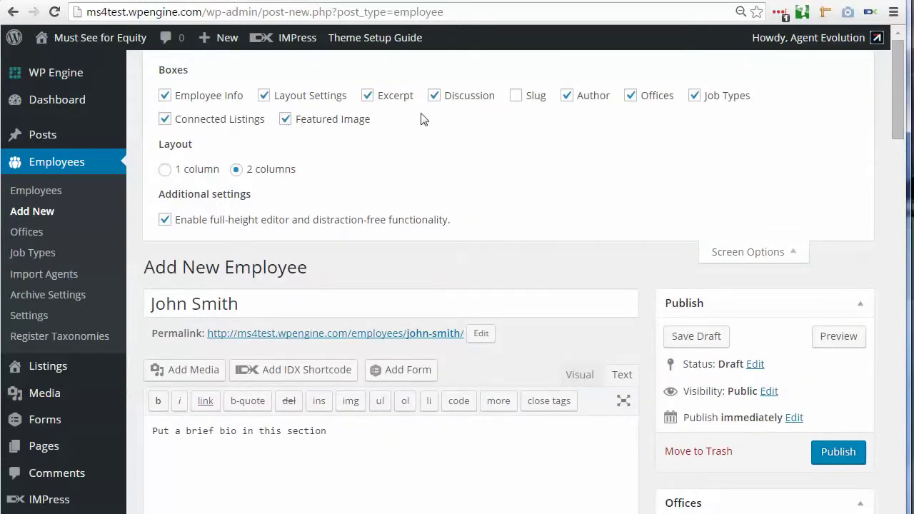
pyautogui.click(741, 256)
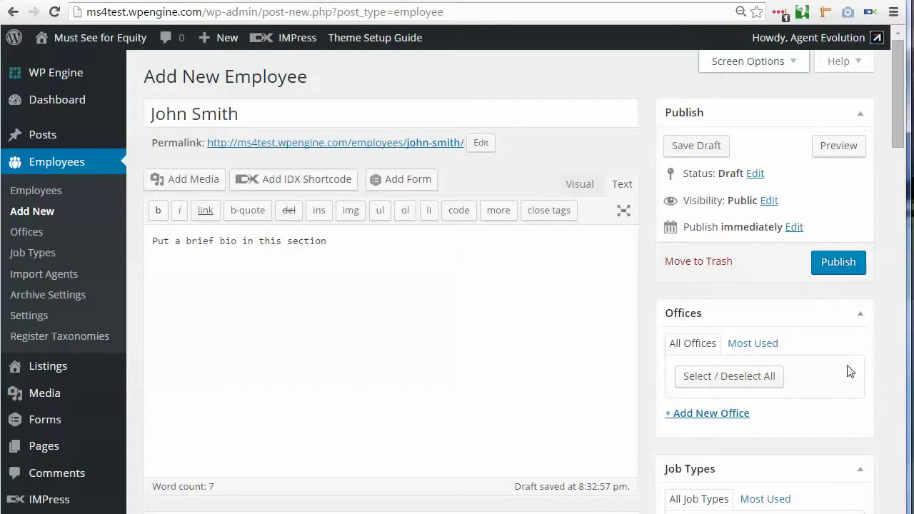
# Step: Connect the first and fourth listings from the suggested list to the employee
pyautogui.scroll(-2, 879, 369)
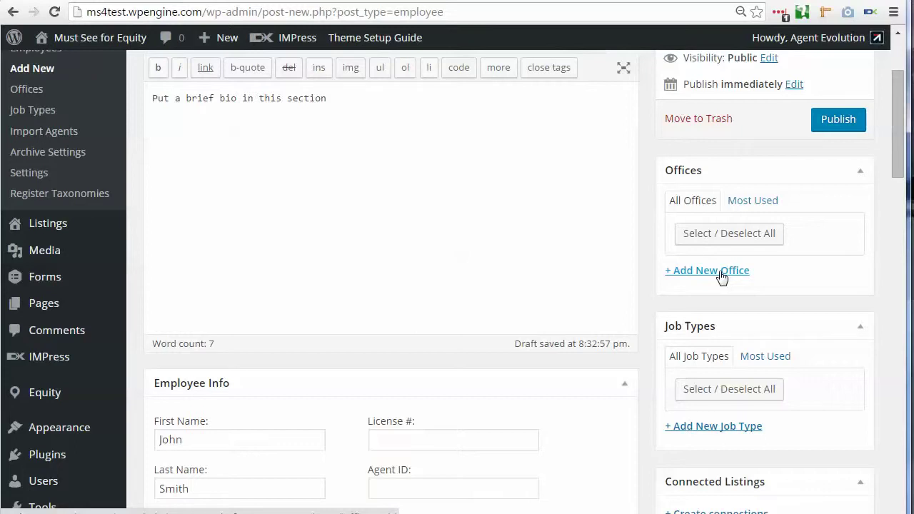
pyautogui.scroll(2, 594, 289)
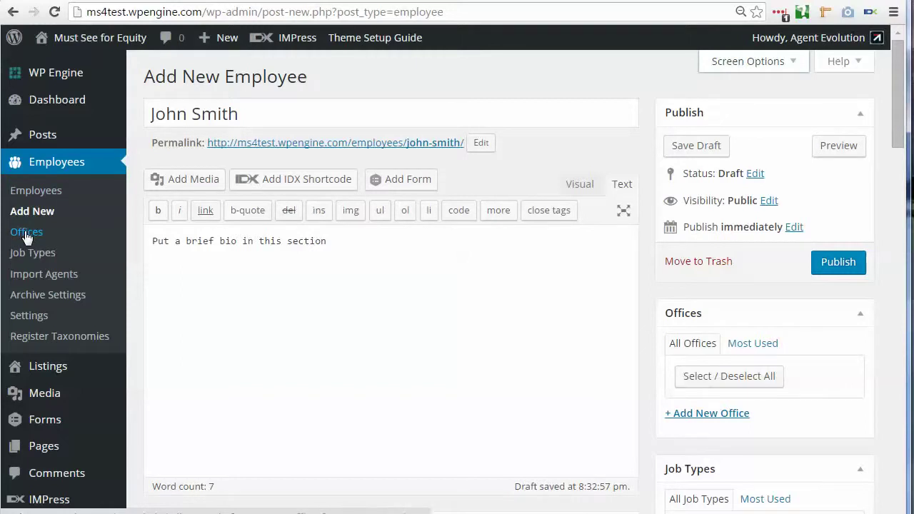
pyautogui.scroll(-1, 834, 377)
pyautogui.scroll(-2, 834, 377)
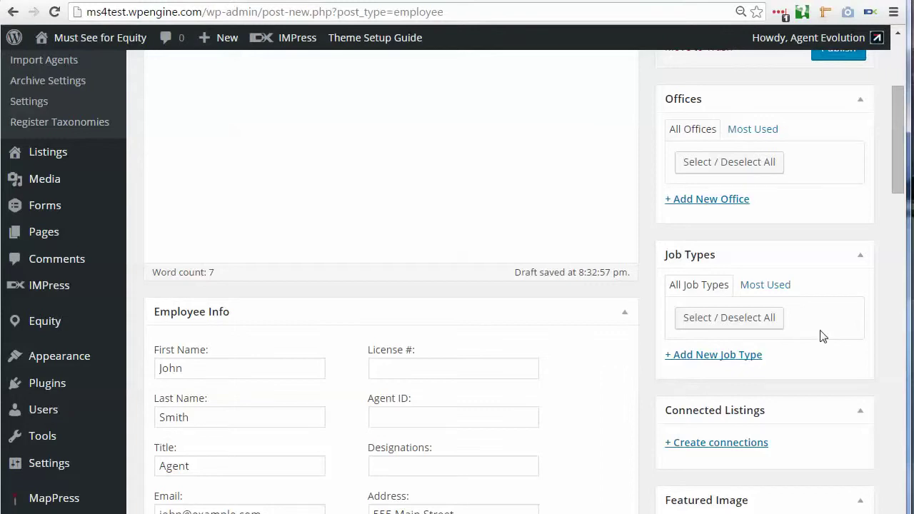
pyautogui.scroll(-2, 819, 335)
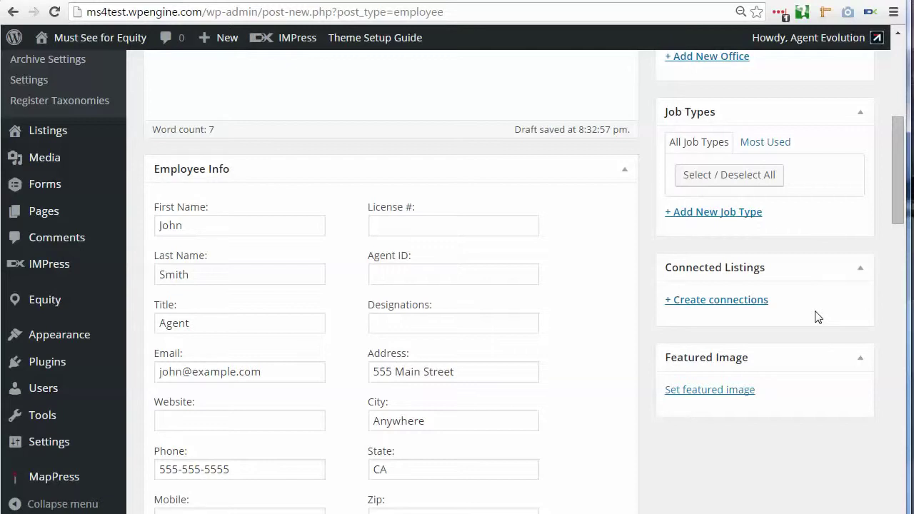
pyautogui.scroll(-1, 818, 317)
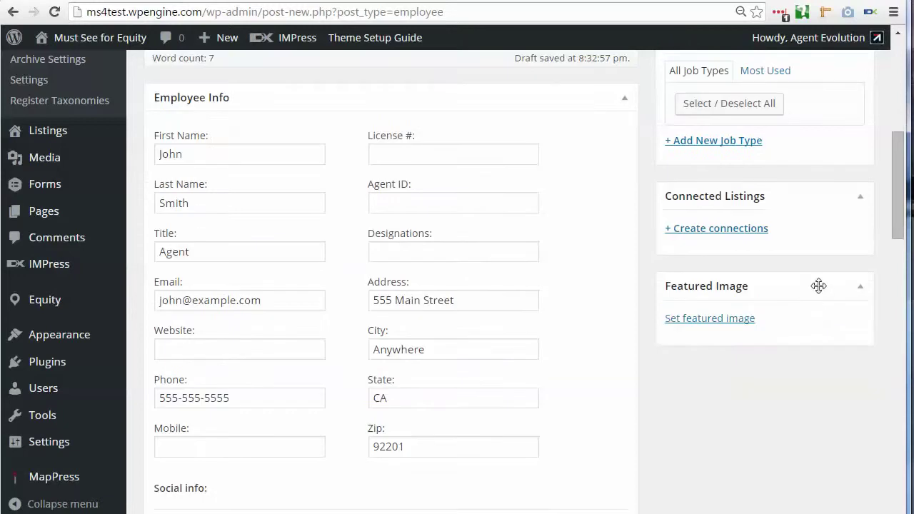
pyautogui.click(724, 234)
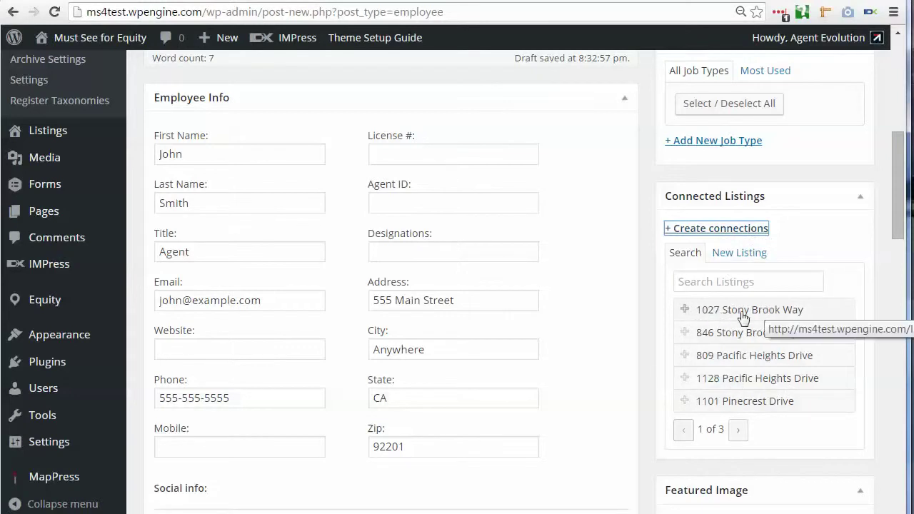
pyautogui.click(686, 310)
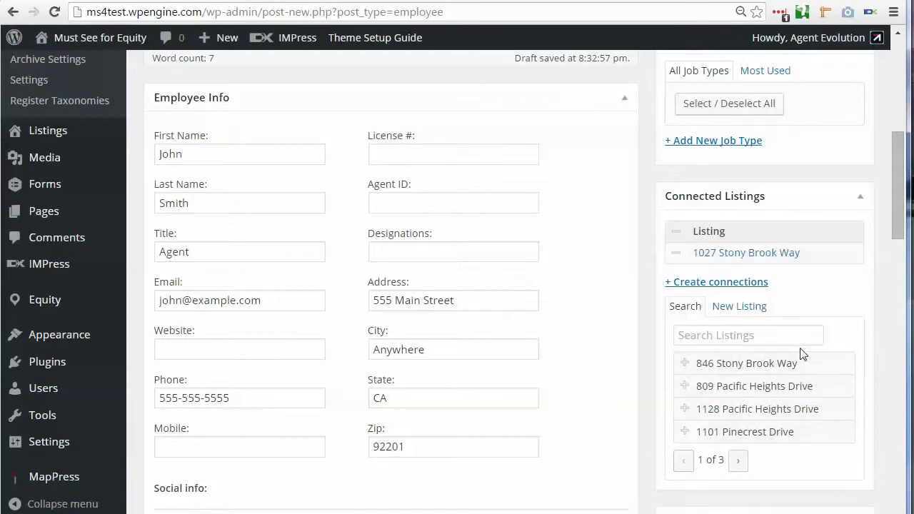
pyautogui.click(684, 409)
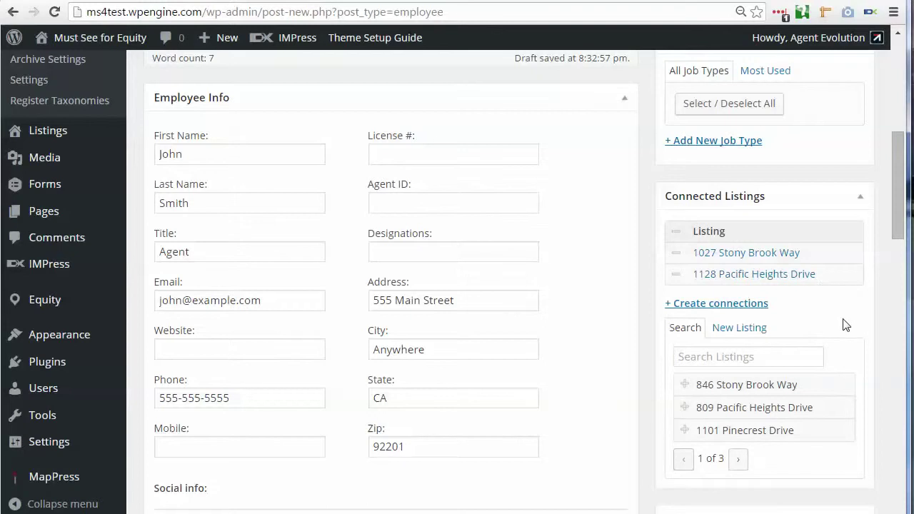
# Step: Upload male-agent.jpg from the Desktop and set it as the employee's featured image
pyautogui.scroll(-1, 847, 326)
pyautogui.scroll(-3, 847, 327)
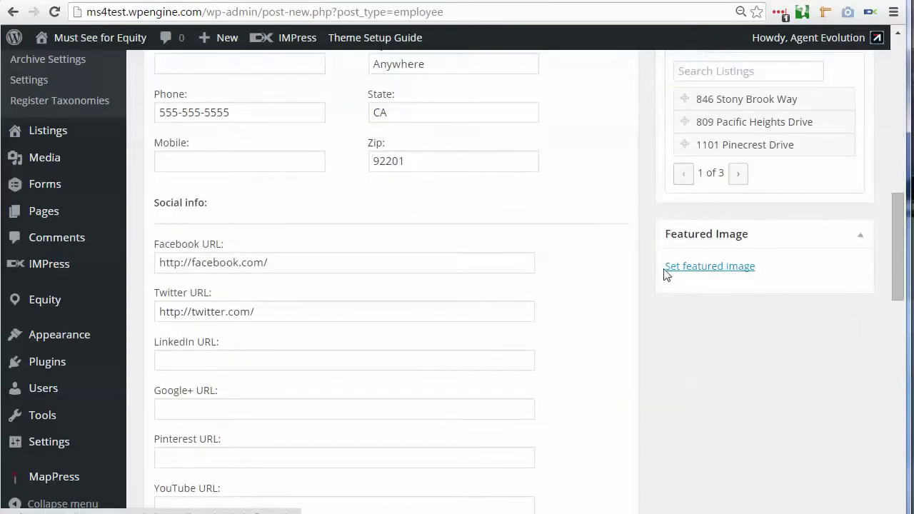
pyautogui.click(723, 272)
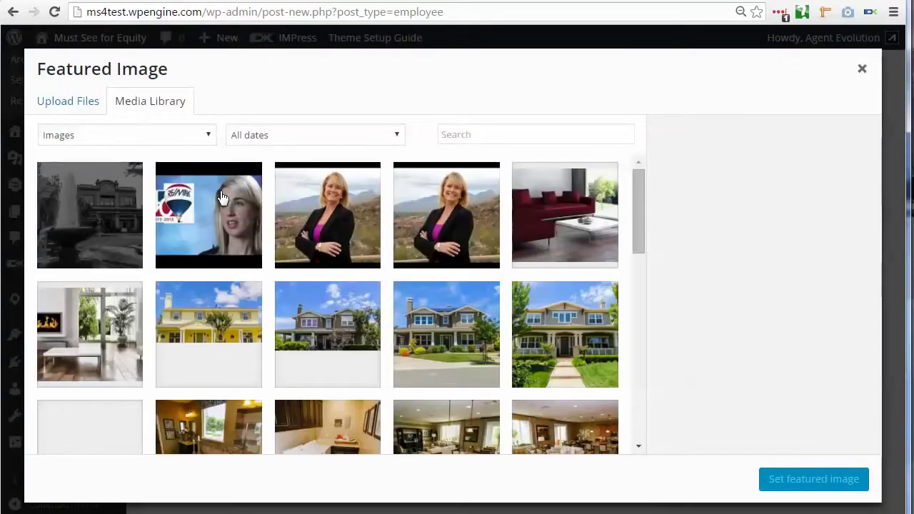
pyautogui.click(72, 110)
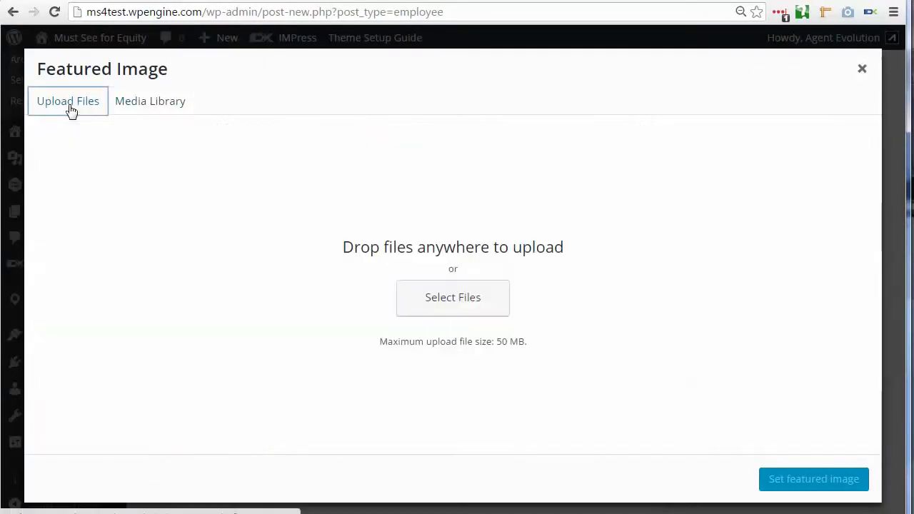
pyautogui.click(445, 296)
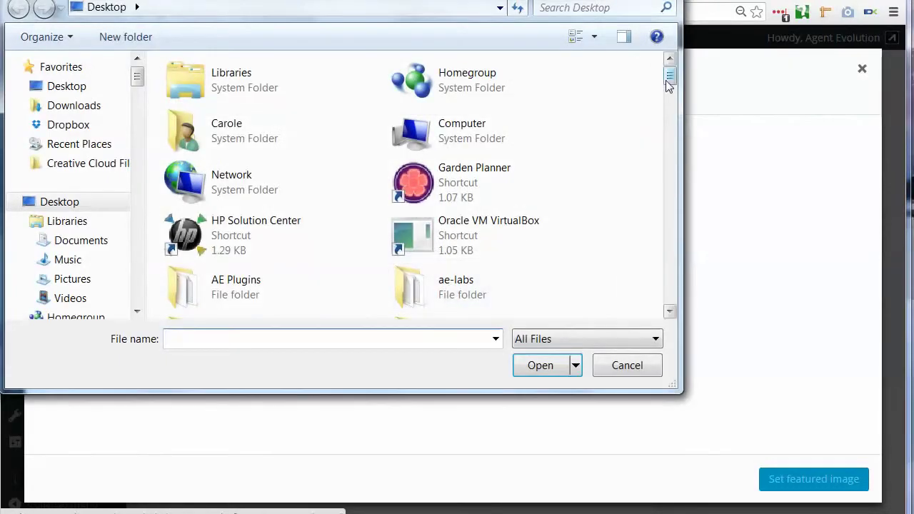
pyautogui.moveTo(667, 81); pyautogui.dragTo(660, 251)
pyautogui.click(438, 140)
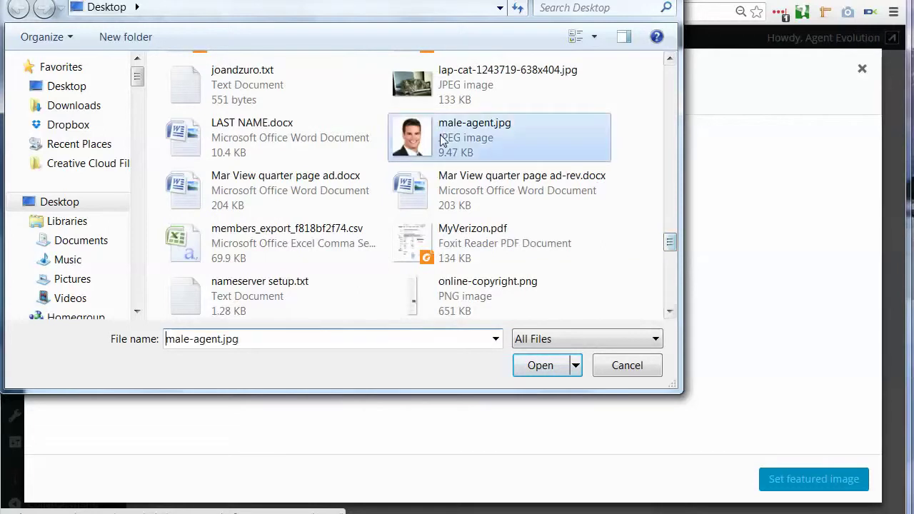
pyautogui.click(539, 364)
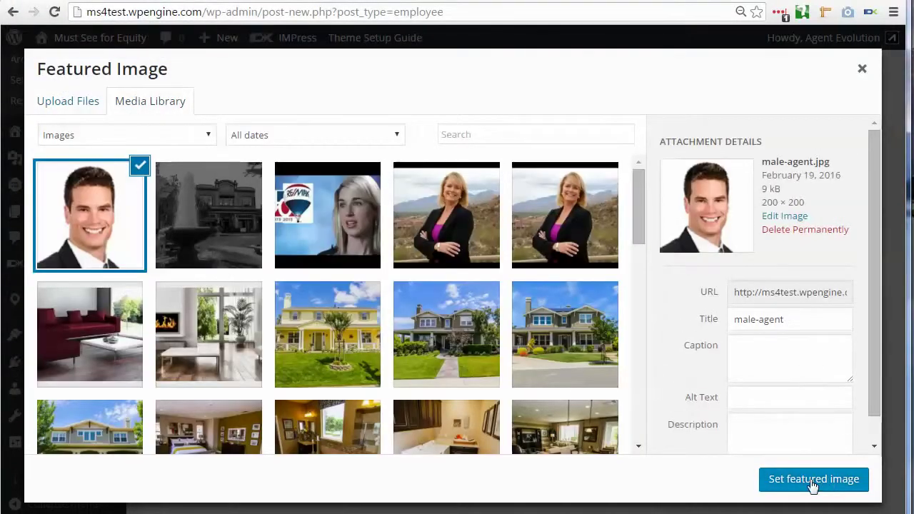
pyautogui.click(817, 482)
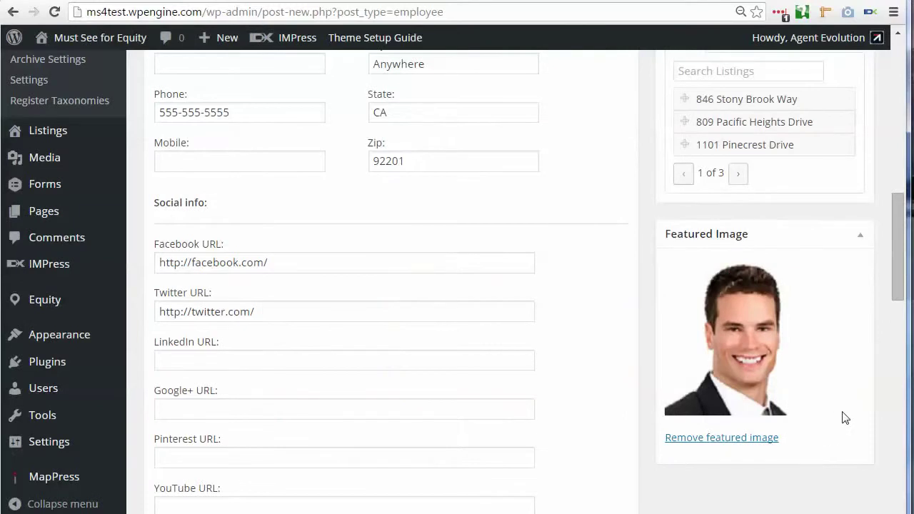
# Step: Publish the employee profile and start another new employee entry
pyautogui.scroll(10, 843, 418)
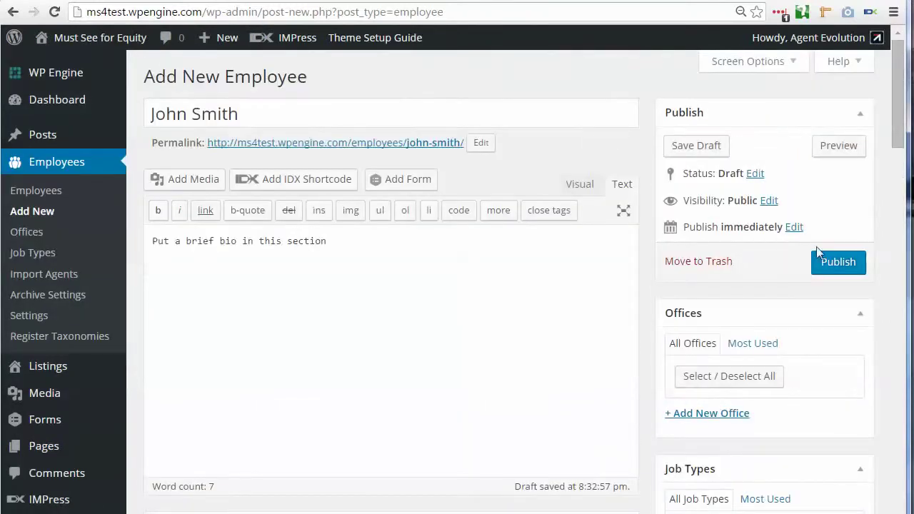
pyautogui.click(834, 261)
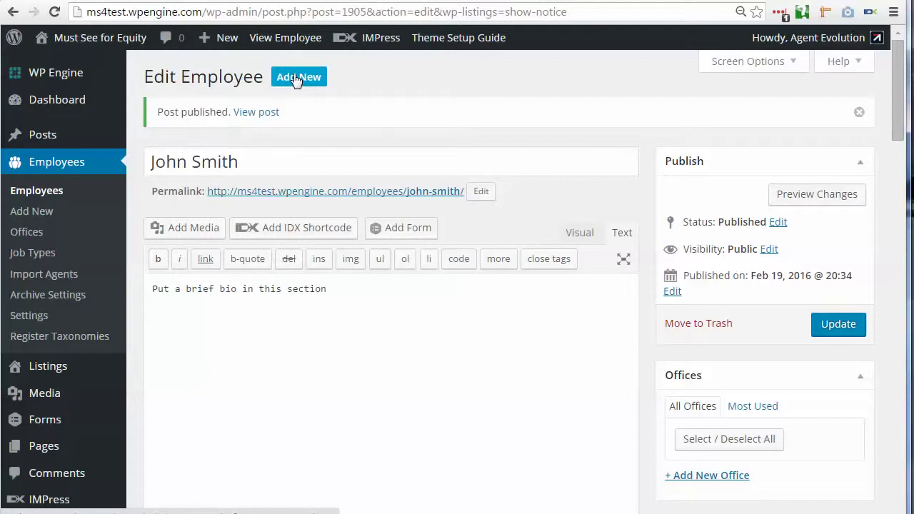
pyautogui.click(297, 80)
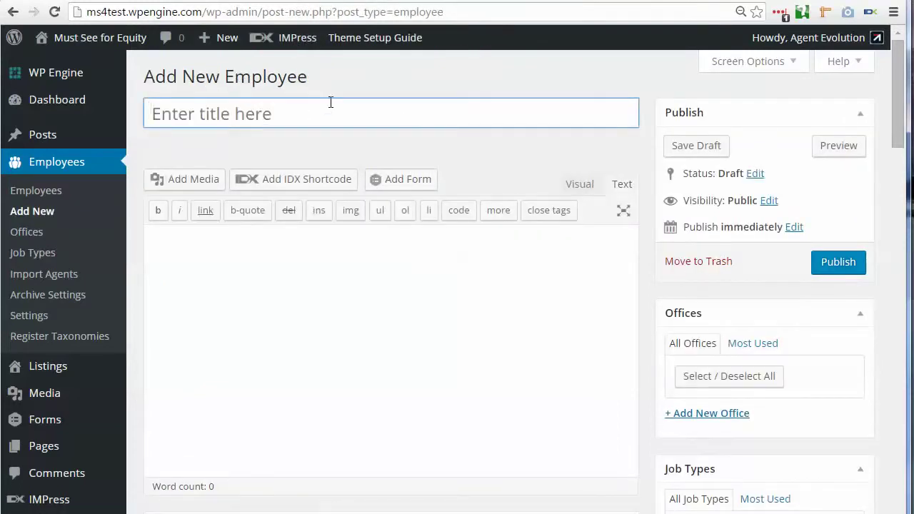
# Step: Enter the second employee's full name as the title and "Brief bio here" as the bio text
pyautogui.write('Jane Doe')
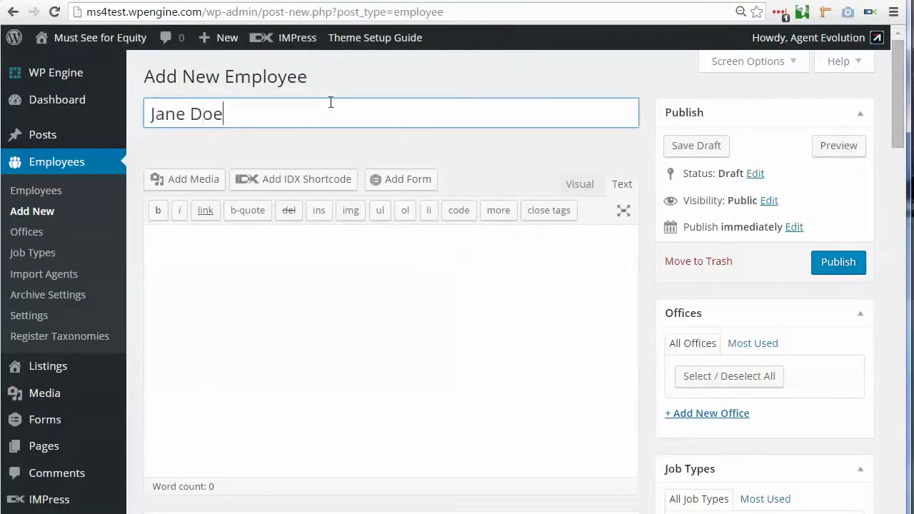
pyautogui.click(178, 240)
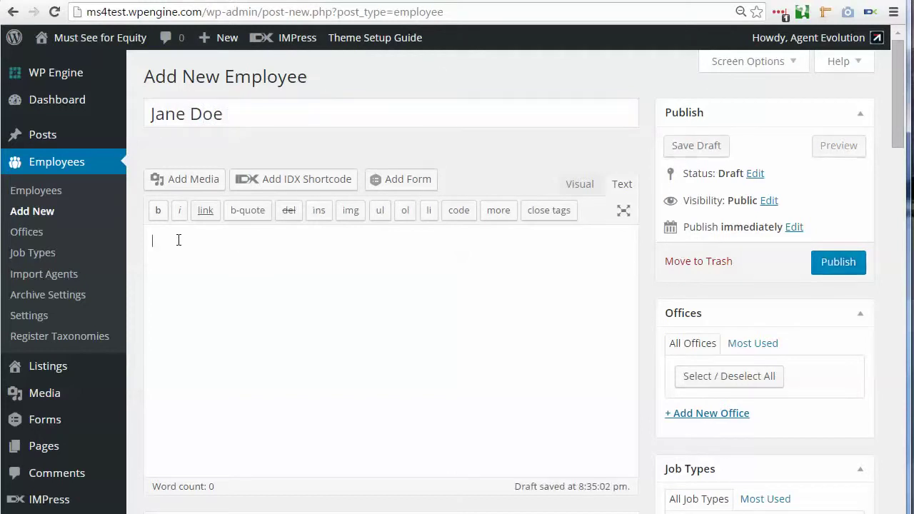
pyautogui.write('Brie')
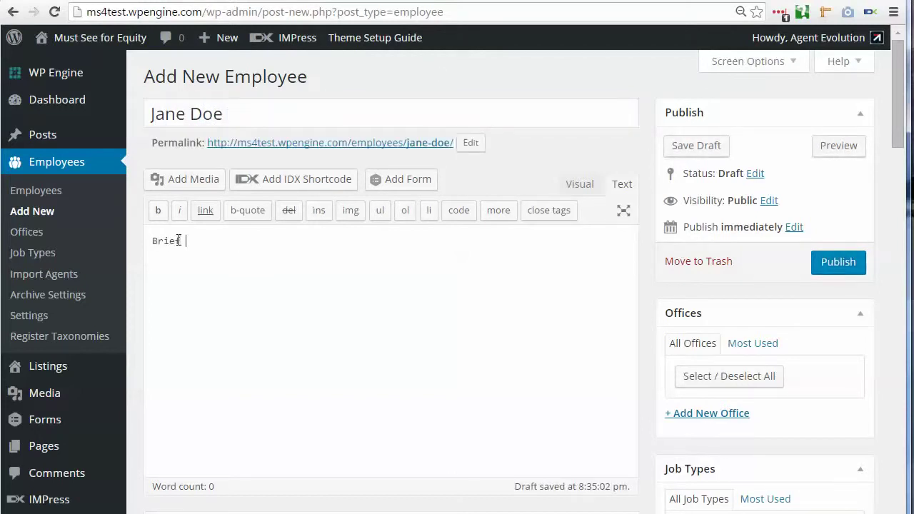
pyautogui.write('f bio here')
# Step: Fill in the second employee's first name and last name, and set the title to "Agent"
pyautogui.scroll(-5, 369, 333)
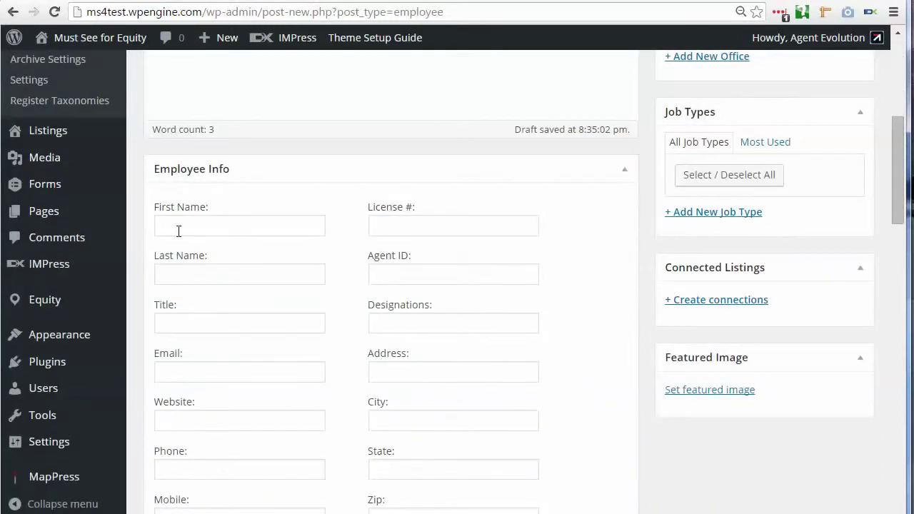
pyautogui.click(178, 230)
pyautogui.write('Jane')
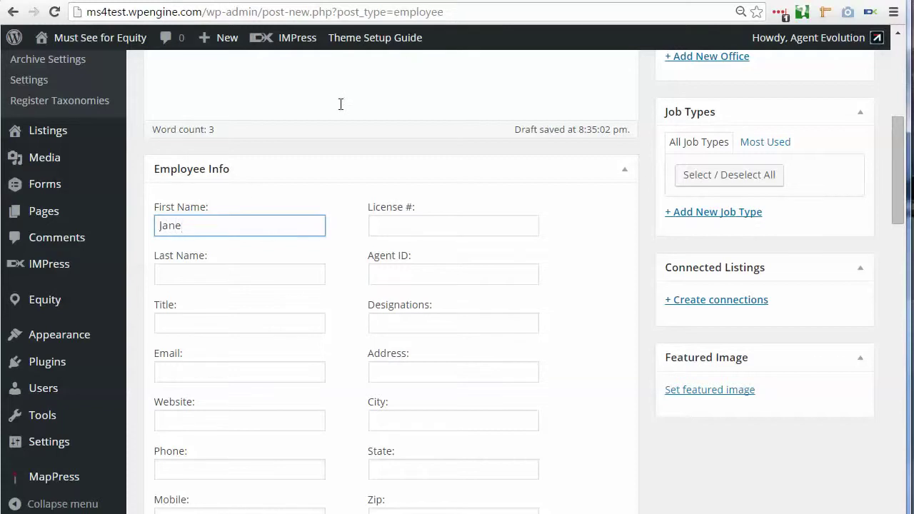
pyautogui.click(169, 271)
pyautogui.write('Doe')
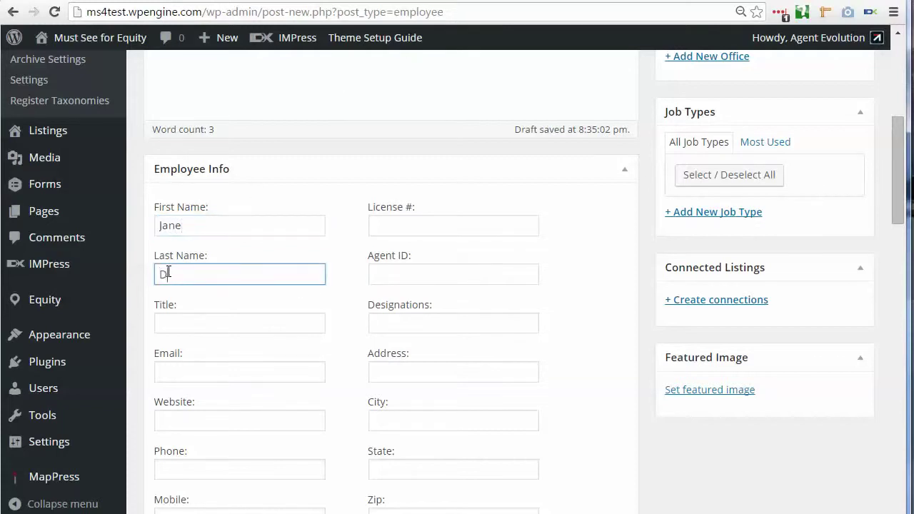
pyautogui.click(161, 326)
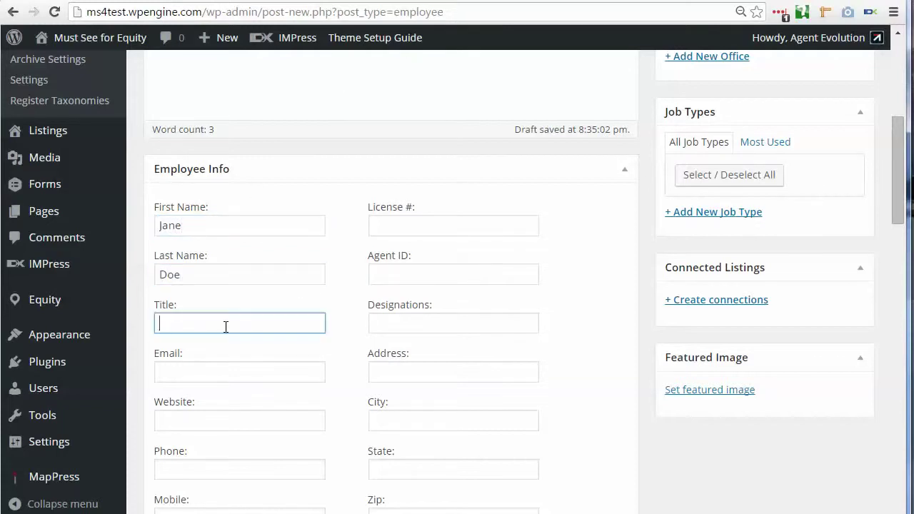
pyautogui.write('Agent')
# Step: Fill in the employee's email address and phone number in the employee info
pyautogui.click(159, 372)
pyautogui.write('Jane')
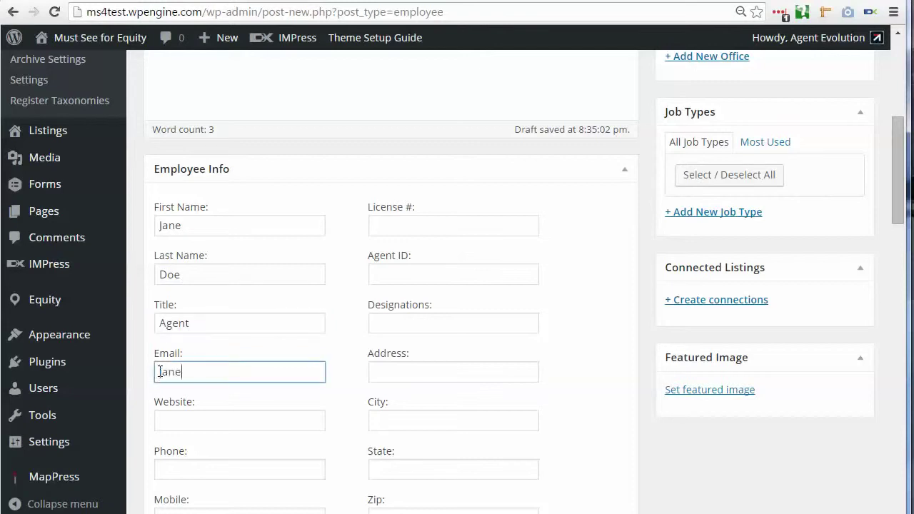
pyautogui.write('@example.com')
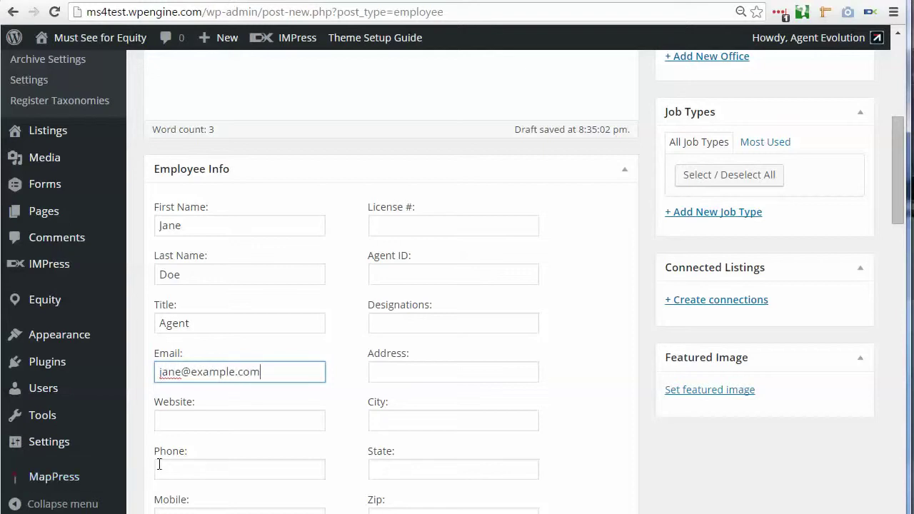
pyautogui.click(213, 463)
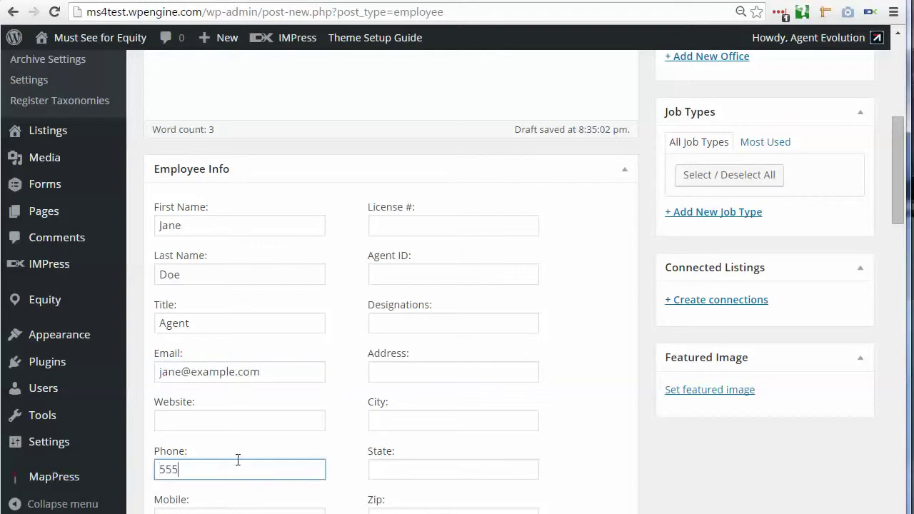
pyautogui.write('555-5555')
pyautogui.scroll(-3, 492, 375)
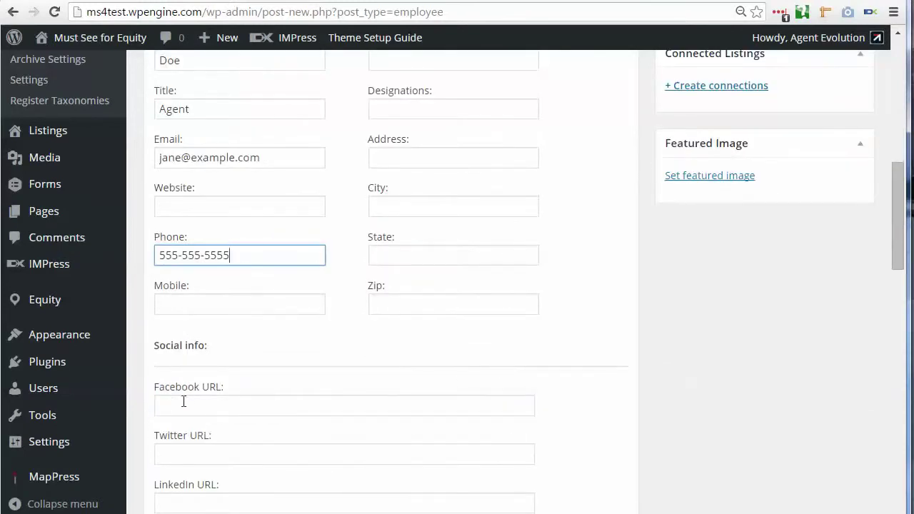
# Step: Connect the fifth and fourth listings from the suggested list to the employee
pyautogui.scroll(3, 632, 363)
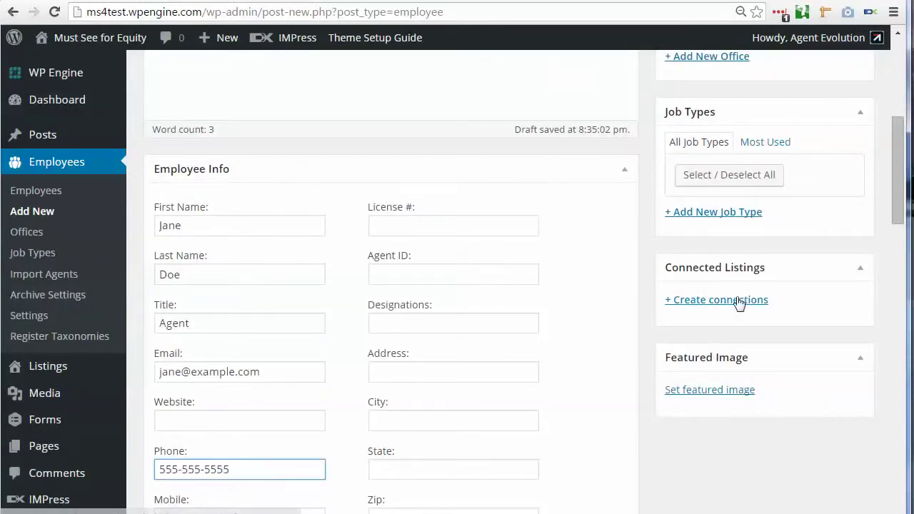
pyautogui.click(739, 301)
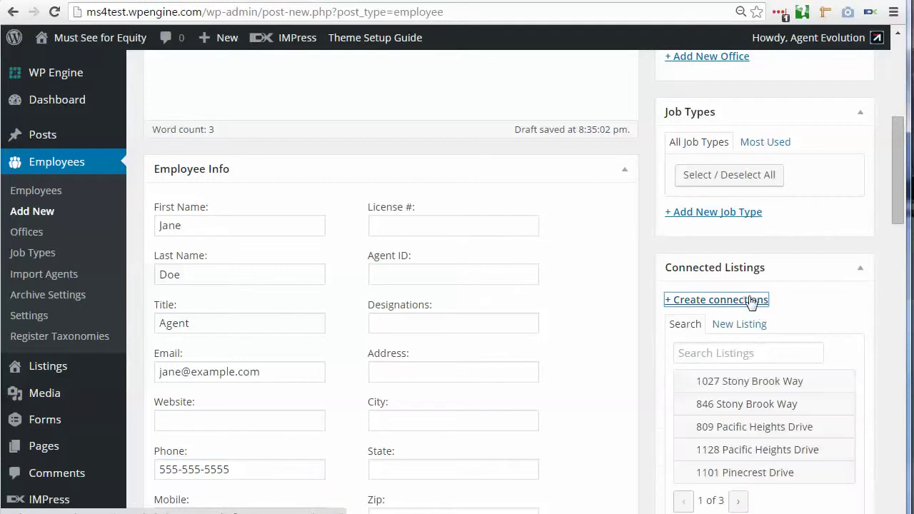
pyautogui.scroll(-2, 828, 350)
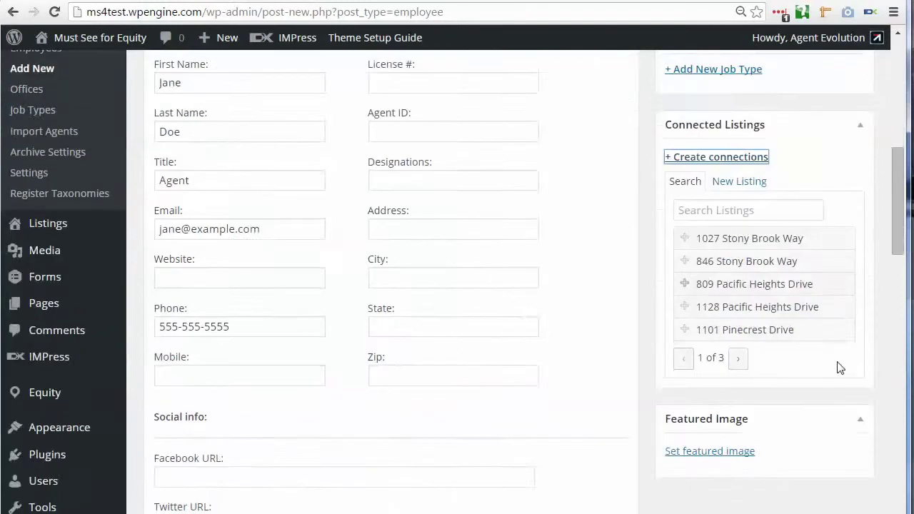
pyautogui.click(684, 331)
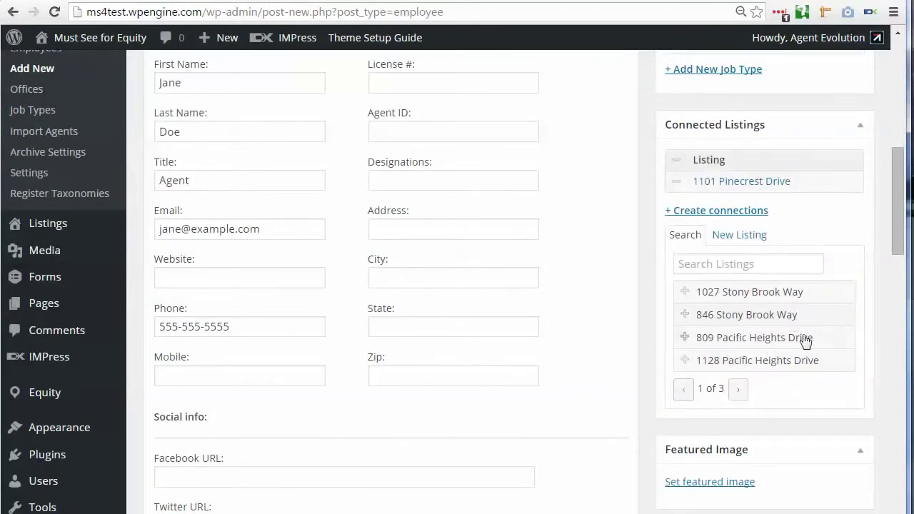
pyautogui.click(685, 361)
# Step: Upload female-agent.jpg from the Desktop and set it as the employee's featured image
pyautogui.scroll(-2, 842, 372)
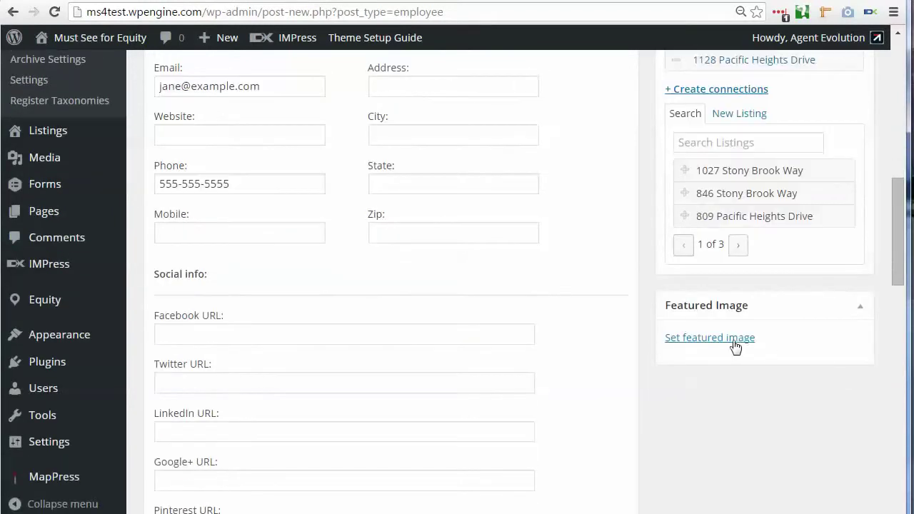
pyautogui.click(733, 336)
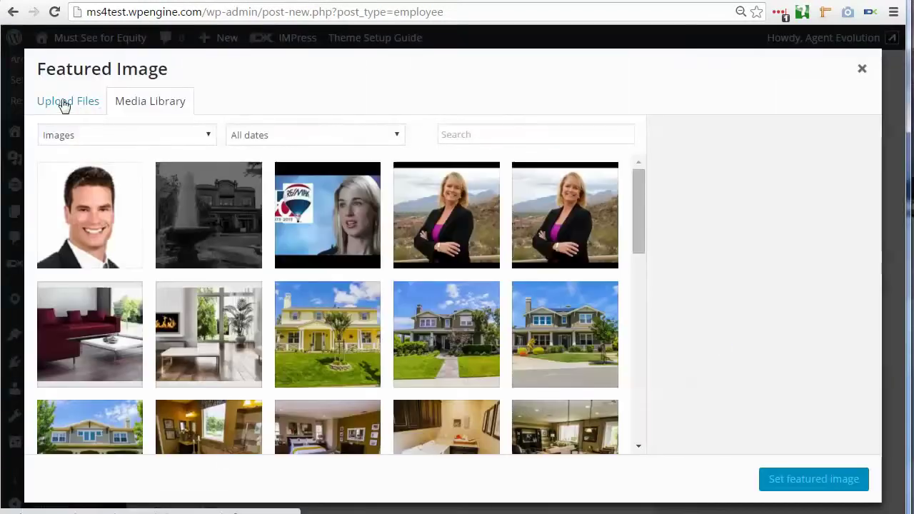
pyautogui.click(66, 101)
pyautogui.click(459, 300)
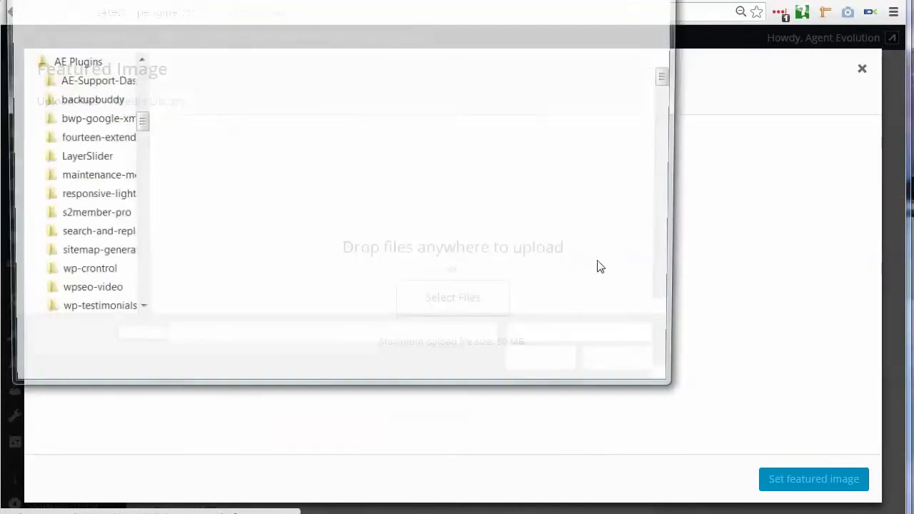
pyautogui.moveTo(670, 75); pyautogui.dragTo(671, 195)
pyautogui.click(438, 295)
pyautogui.click(576, 365)
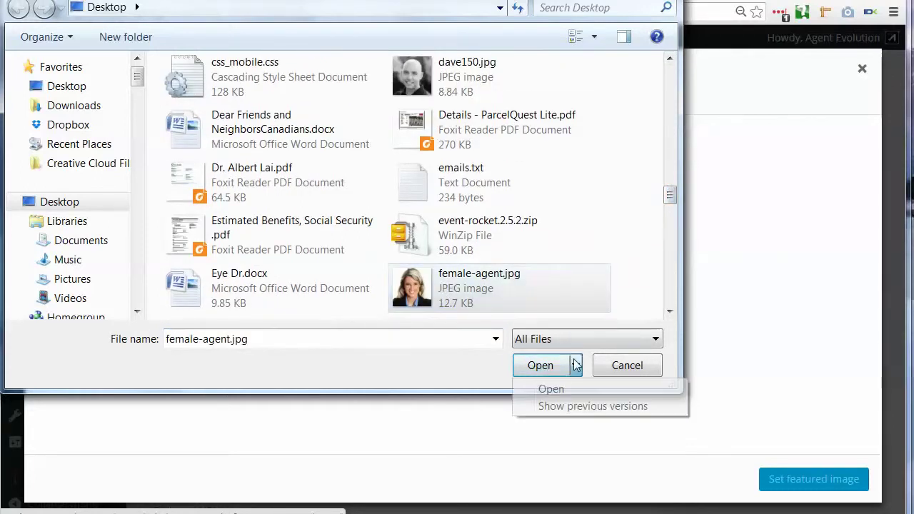
pyautogui.click(544, 366)
pyautogui.click(542, 366)
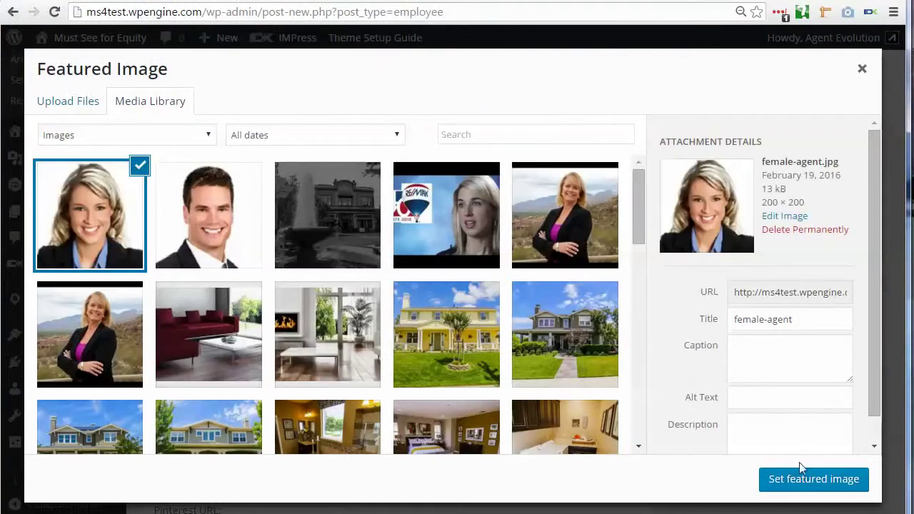
pyautogui.click(785, 480)
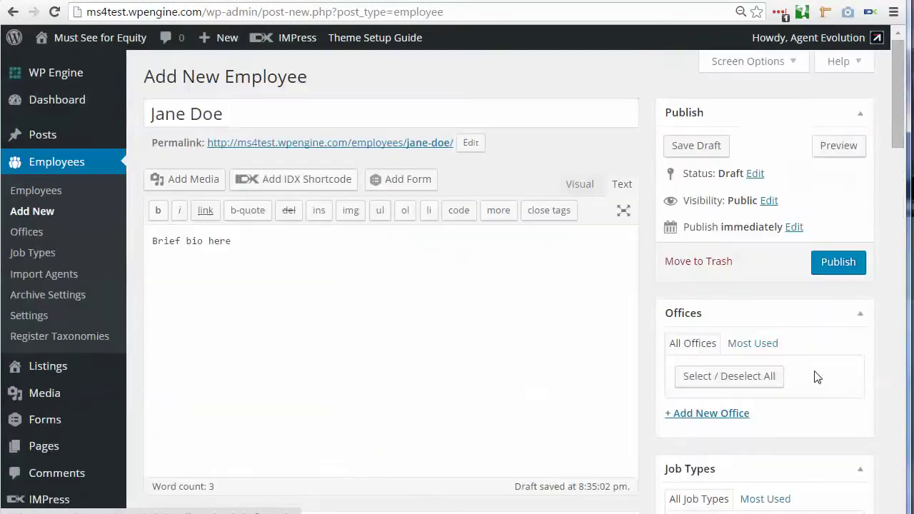
# Step: Publish the second employee's profile and open the employee Archive Settings
pyautogui.scroll(10, 812, 379)
pyautogui.click(831, 267)
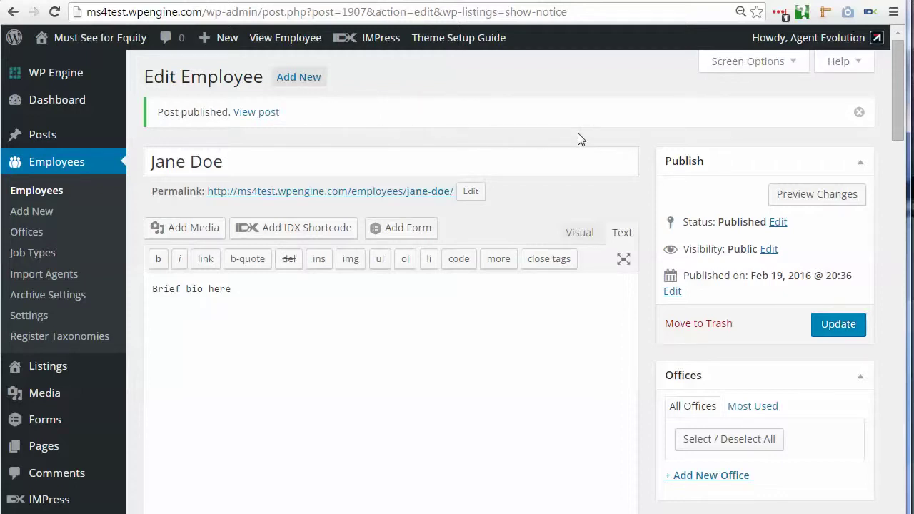
pyautogui.click(65, 294)
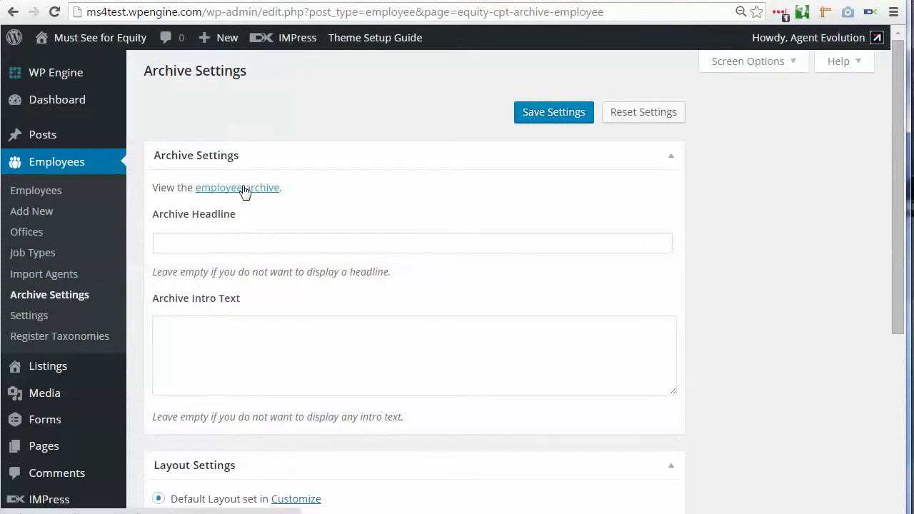
# Step: Open the public employee archive in a new browser tab and switch to it
pyautogui.rightClick(242, 189)
pyautogui.click(357, 197)
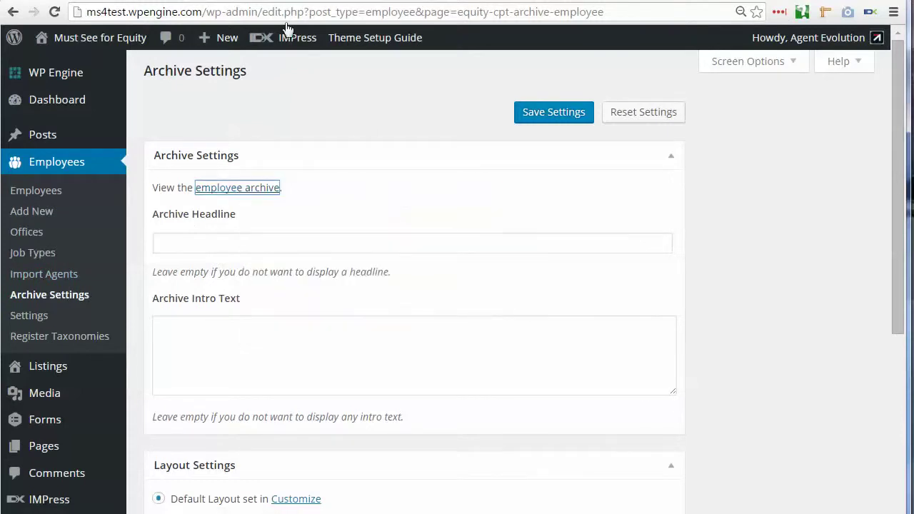
pyautogui.hotkey('ctrl', 'Tab')
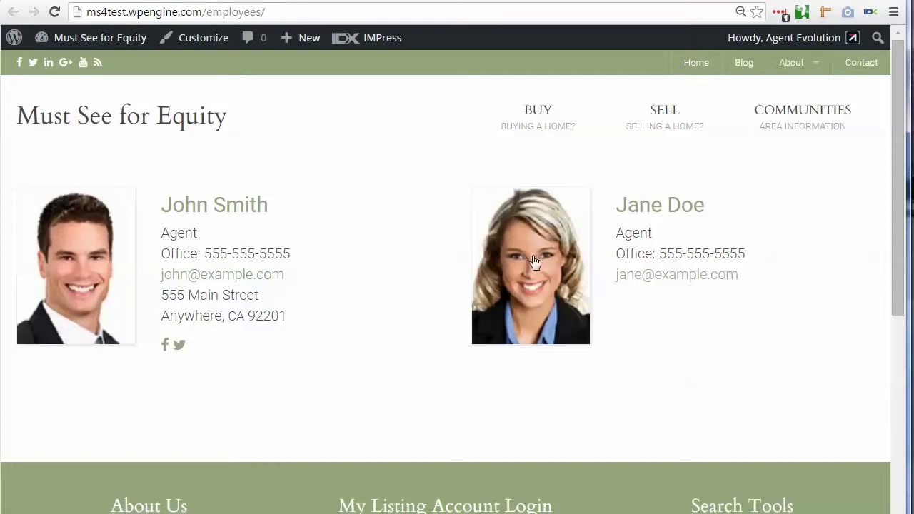
# Step: Open the first employee's public profile and examine its contact details, bio text and connected listings
pyautogui.click(228, 207)
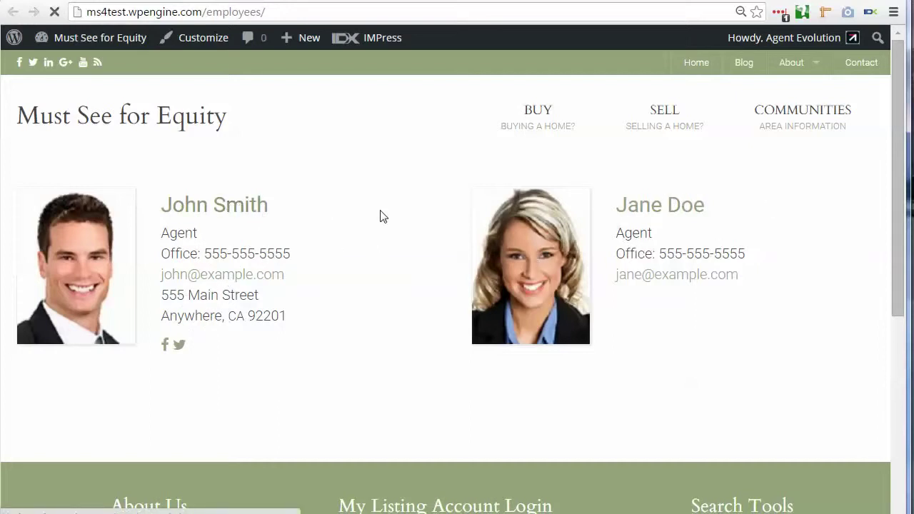
pyautogui.scroll(-3, 439, 264)
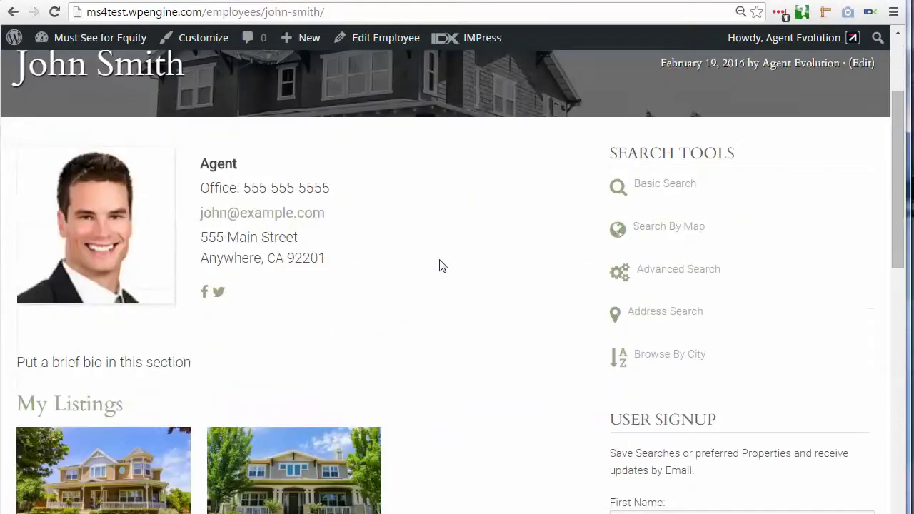
pyautogui.moveTo(17, 290); pyautogui.dragTo(218, 292)
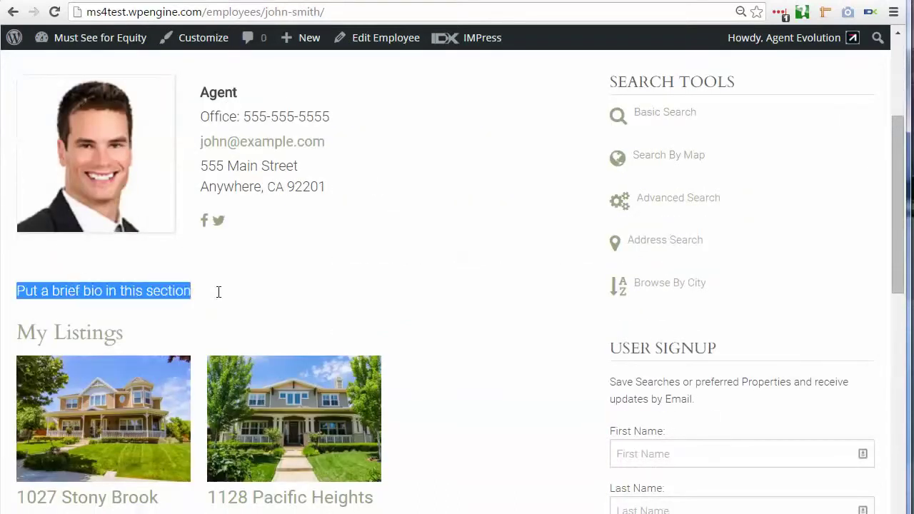
pyautogui.scroll(-2, 442, 297)
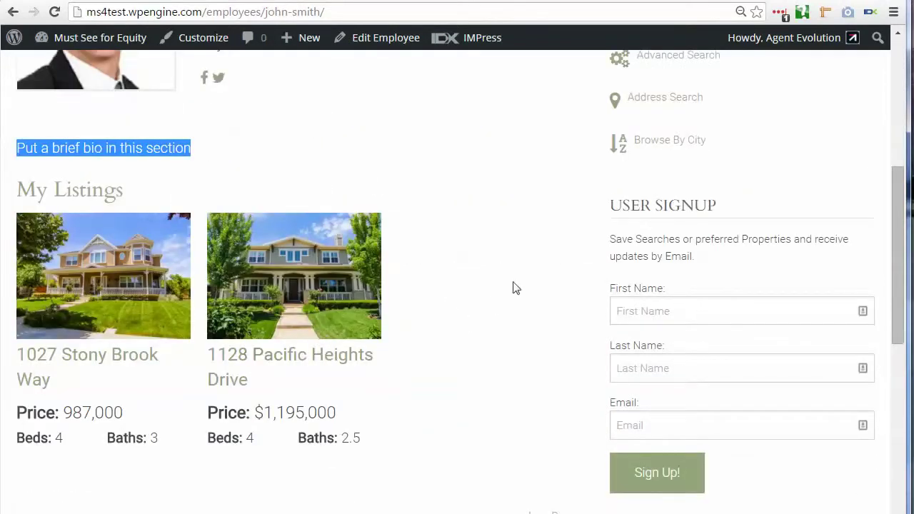
pyautogui.scroll(2, 516, 287)
pyautogui.scroll(-2, 516, 288)
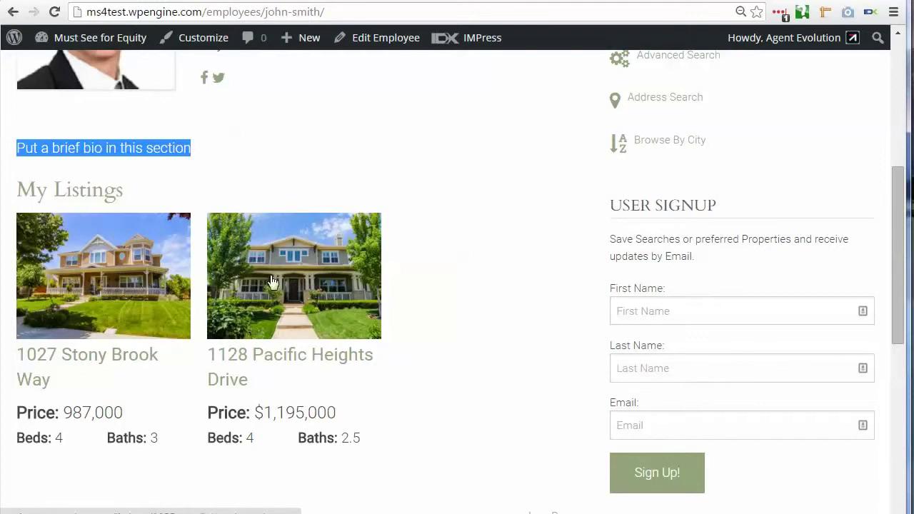
pyautogui.scroll(5, 449, 288)
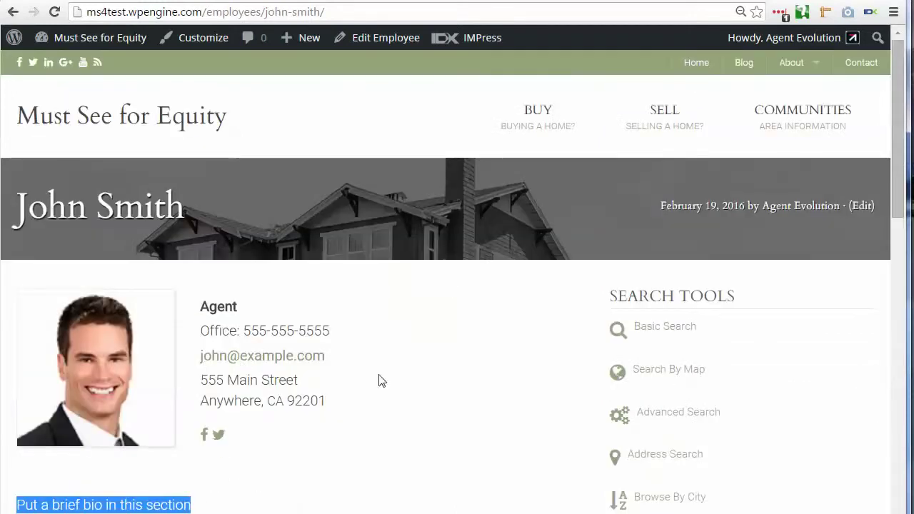
pyautogui.scroll(-1, 388, 382)
pyautogui.scroll(-2, 388, 382)
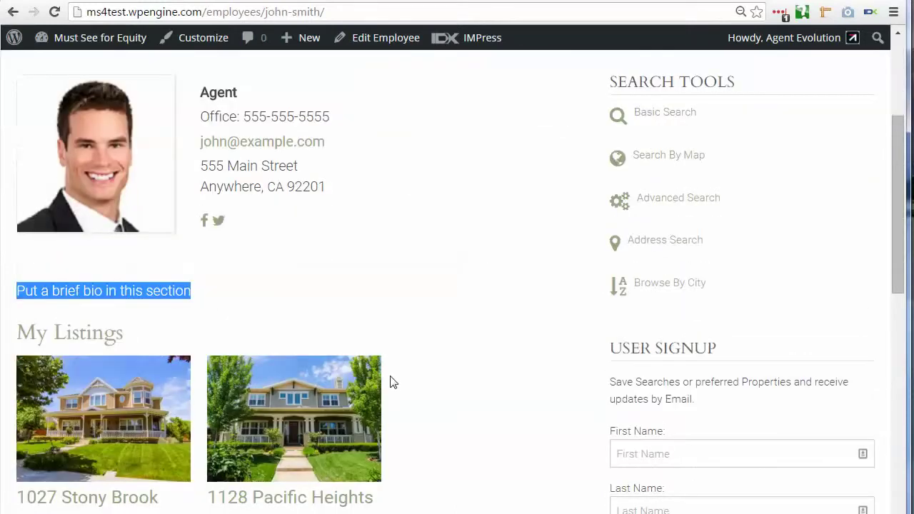
pyautogui.click(471, 385)
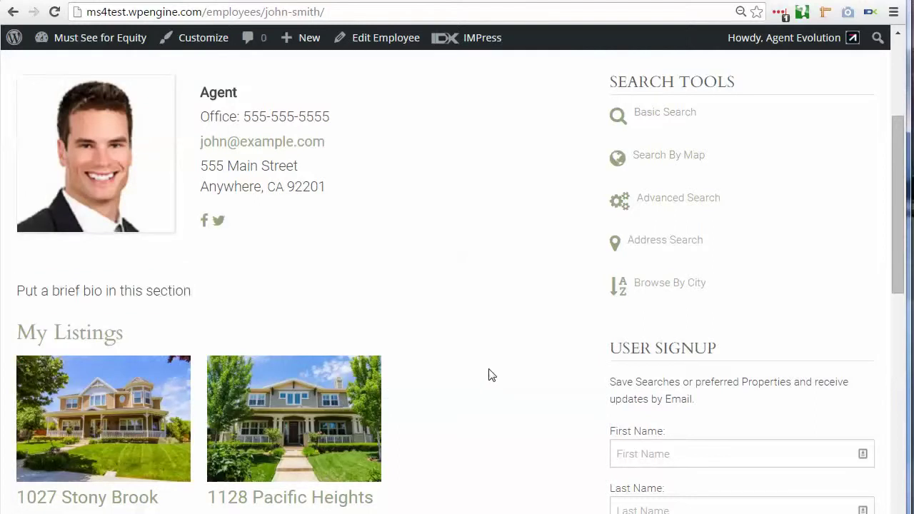
# Step: Inspect the path in the profile page's URL and return to the Archive Settings page, closing the archive tab
pyautogui.scroll(3, 490, 373)
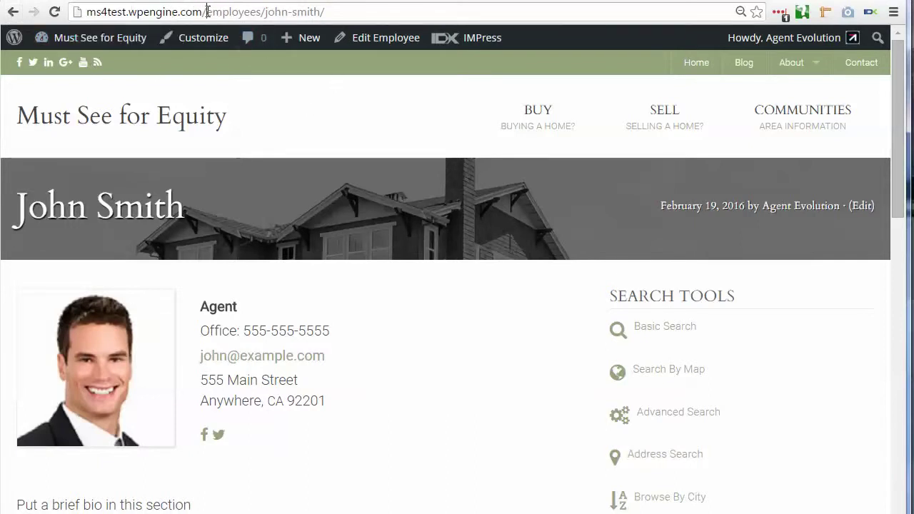
pyautogui.moveTo(204, 12); pyautogui.dragTo(326, 13)
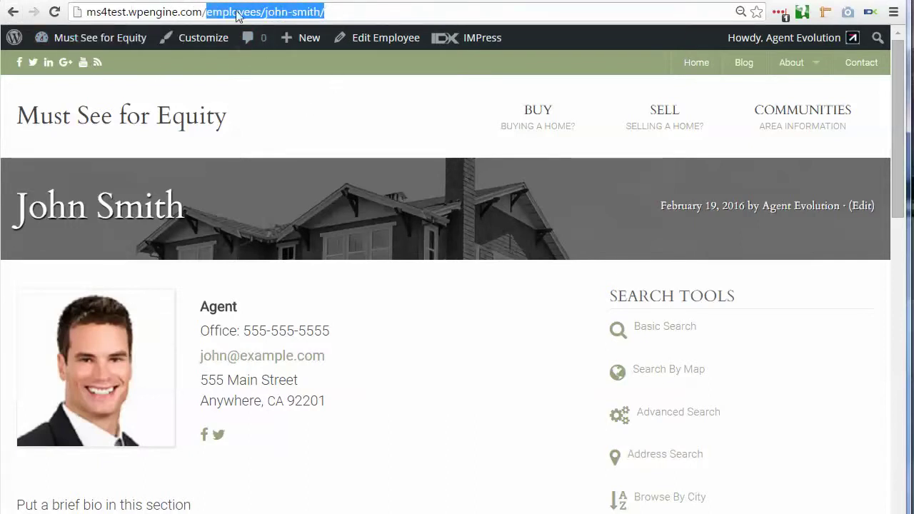
pyautogui.click(13, 13)
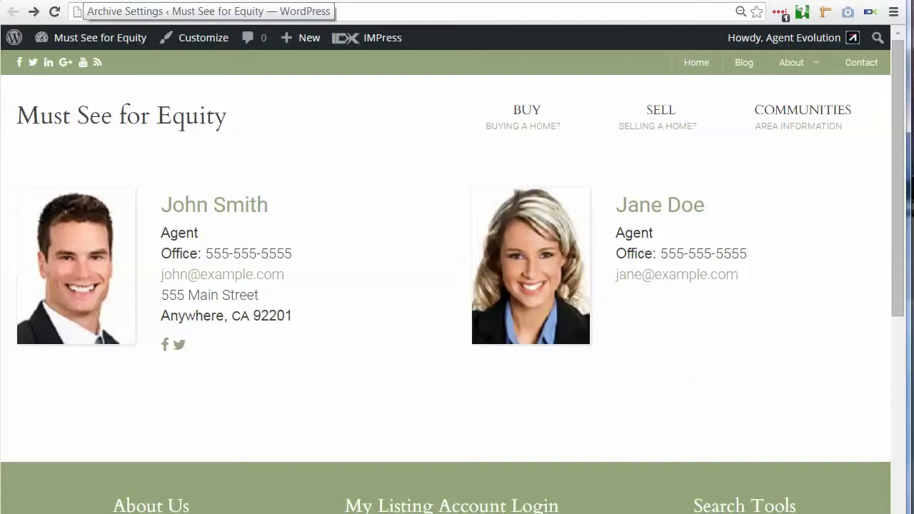
pyautogui.hotkey('ctrl', 'w')
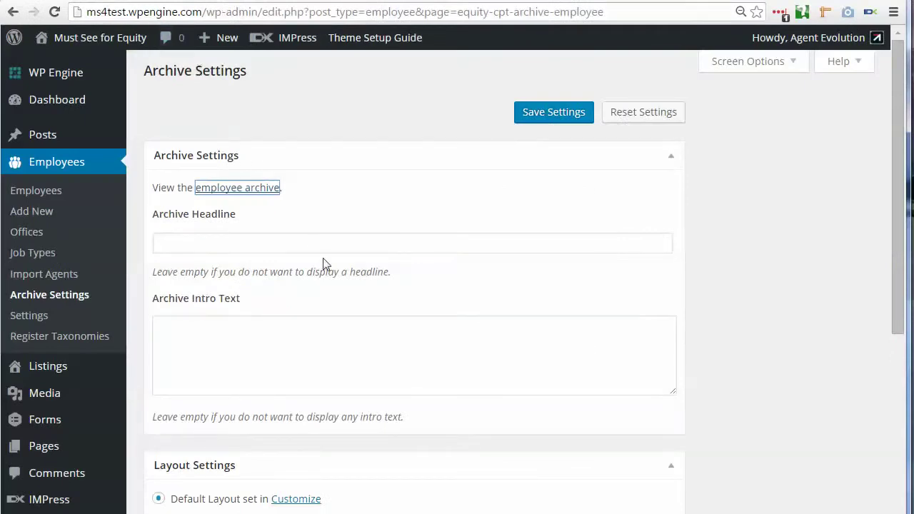
# Step: Set the employee archive headline to "Our Team" and the intro text to "some intro text here", and save the settings
pyautogui.scroll(-4, 323, 261)
pyautogui.scroll(4, 325, 261)
pyautogui.click(164, 243)
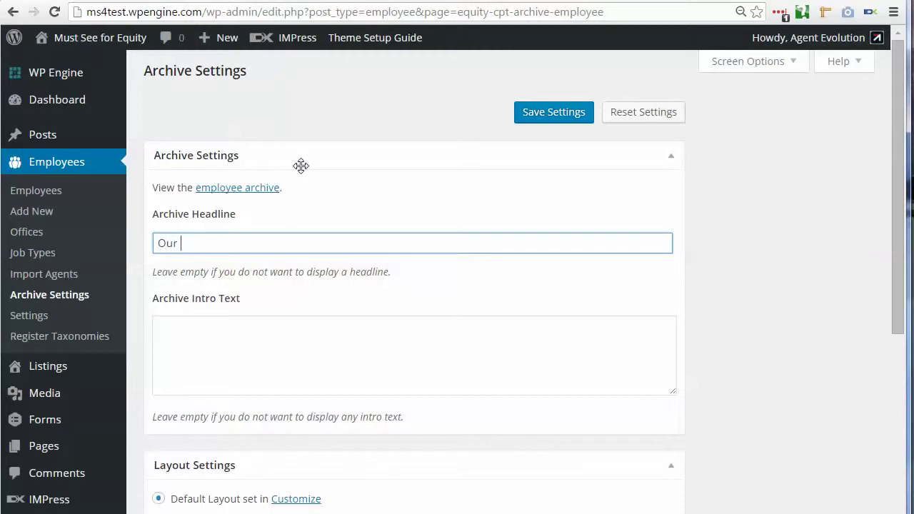
pyautogui.write('Our Team')
pyautogui.click(260, 332)
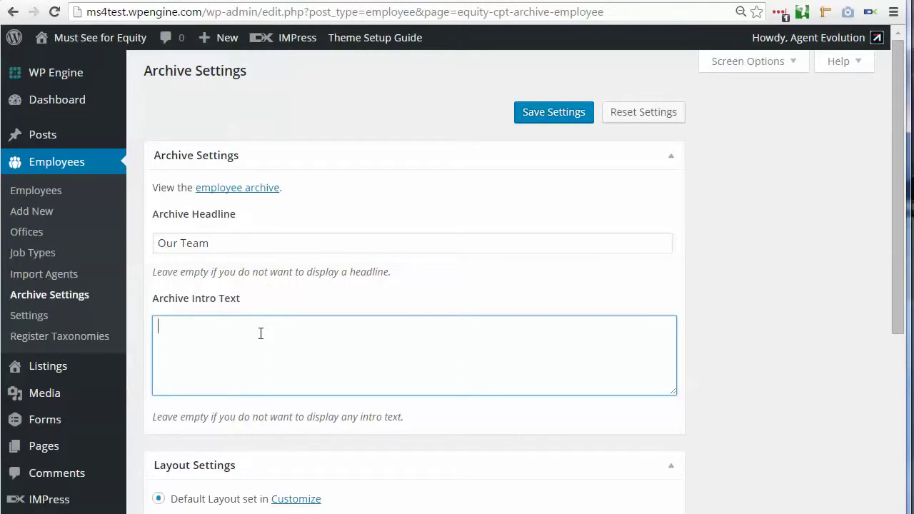
pyautogui.write('some intro text here')
pyautogui.click(537, 115)
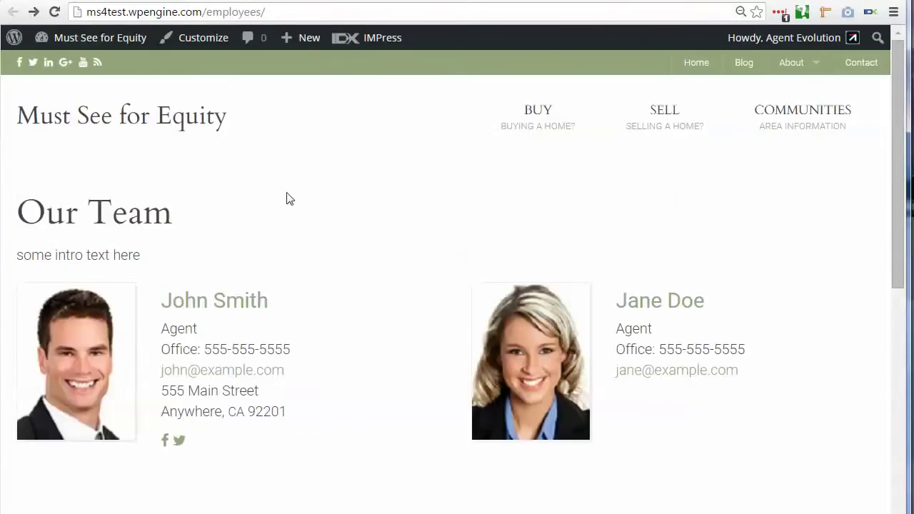
# Step: Check the headline and intro text on the public employee archive and close its tab
pyautogui.moveTo(17, 213); pyautogui.dragTo(196, 211)
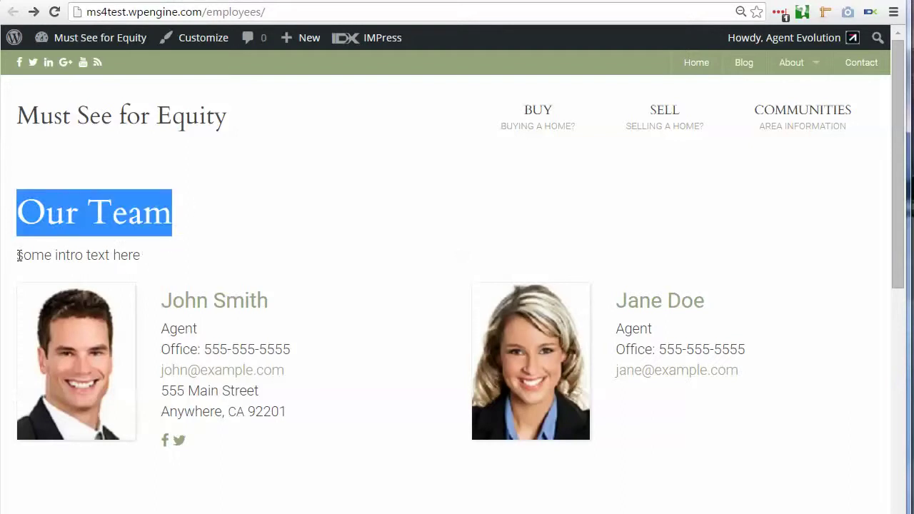
pyautogui.moveTo(19, 255); pyautogui.dragTo(155, 249)
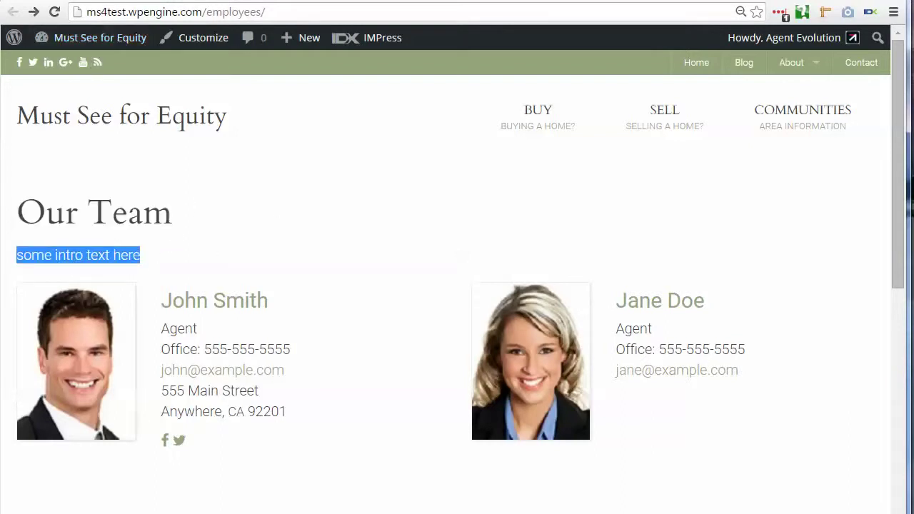
pyautogui.hotkey('ctrl', 'w')
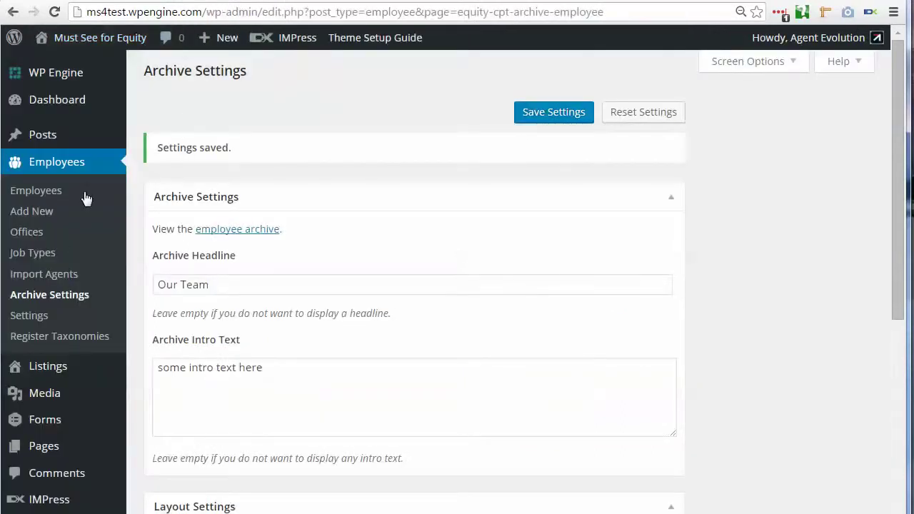
# Step: Set the employee directory slug to "agents" in the IMPress Agents settings and save them
pyautogui.click(29, 316)
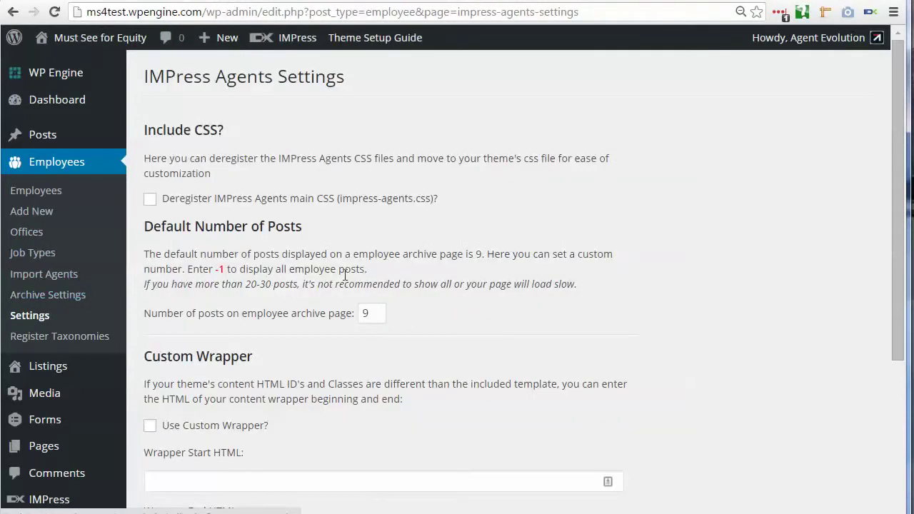
pyautogui.scroll(-5, 420, 280)
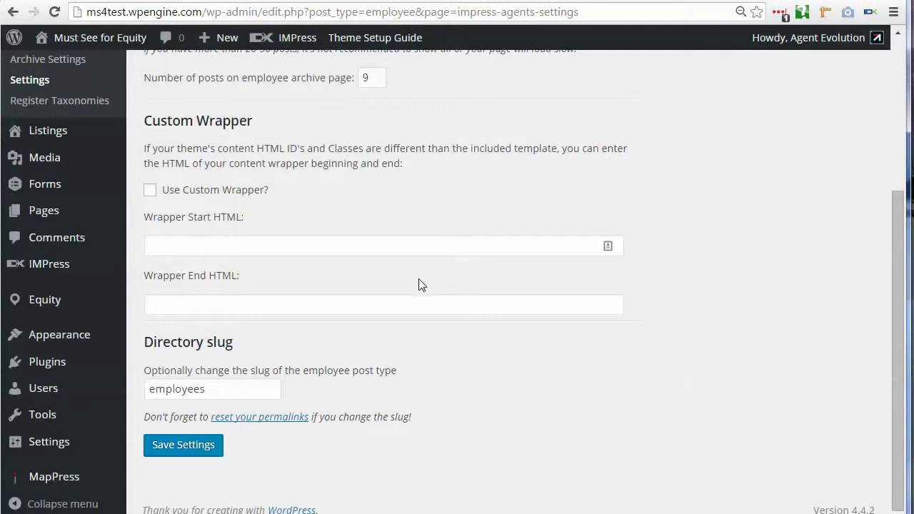
pyautogui.click(225, 387)
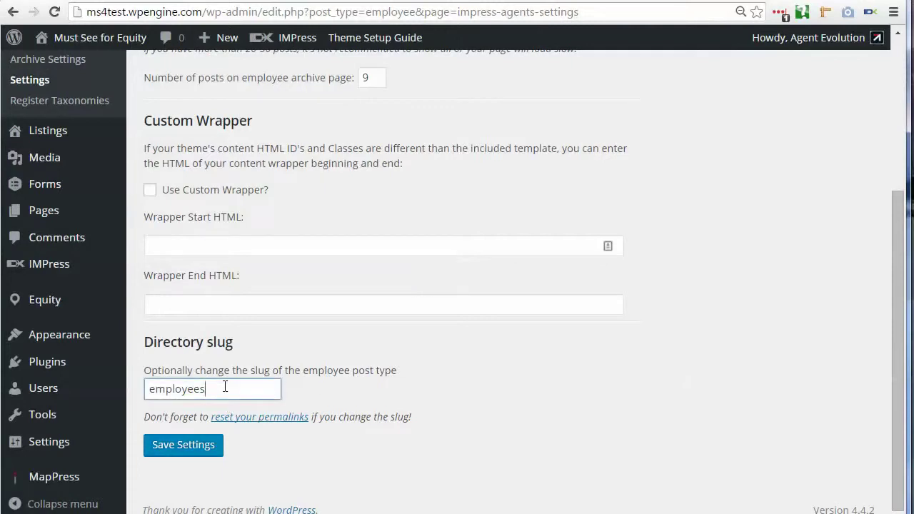
pyautogui.moveTo(224, 386); pyautogui.dragTo(146, 394)
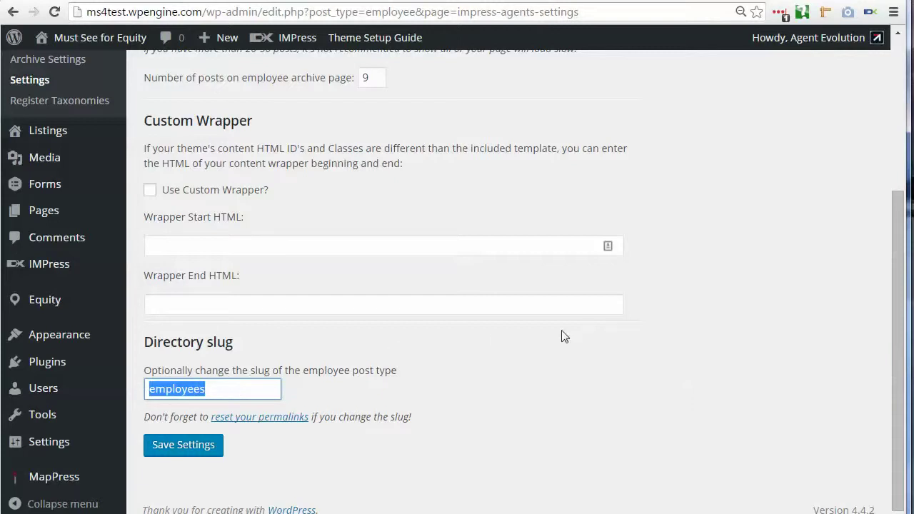
pyautogui.write('agents')
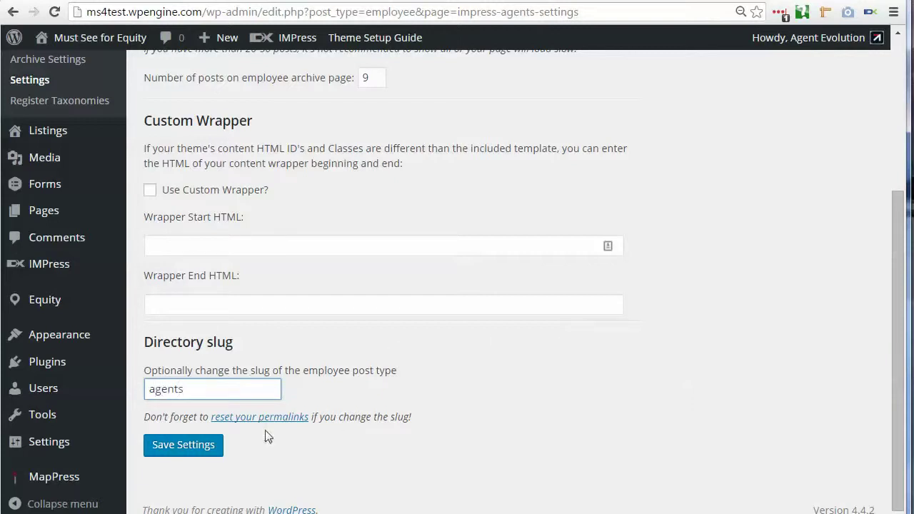
pyautogui.click(194, 444)
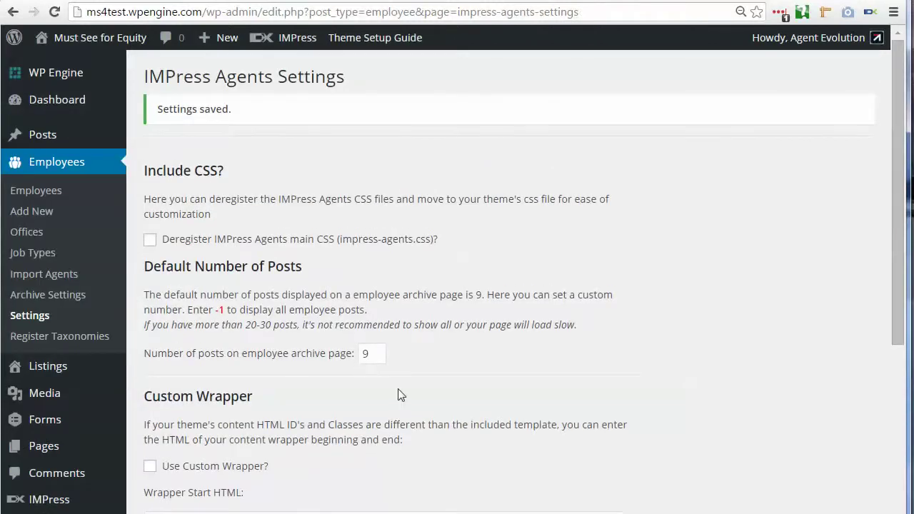
# Step: Reset the site's permalinks by saving the Permalink Settings with the Post name structure kept
pyautogui.scroll(-4, 401, 394)
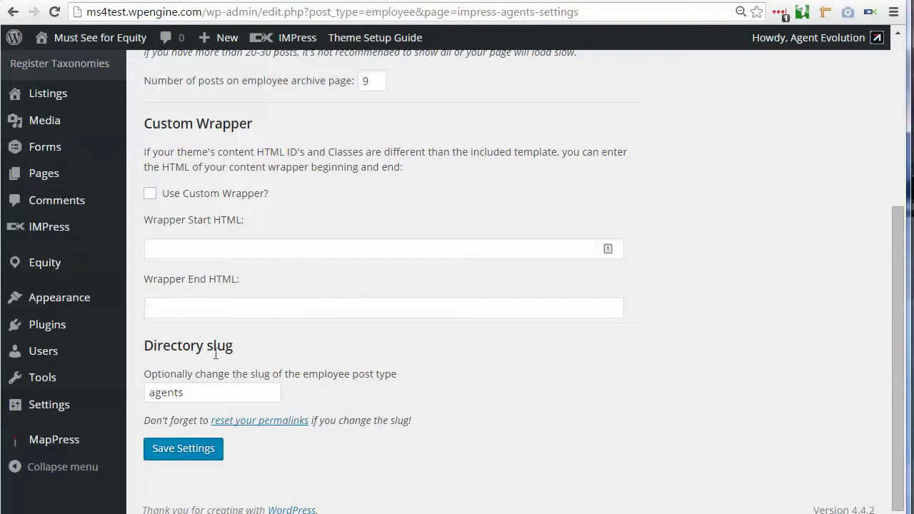
pyautogui.moveTo(27, 413)
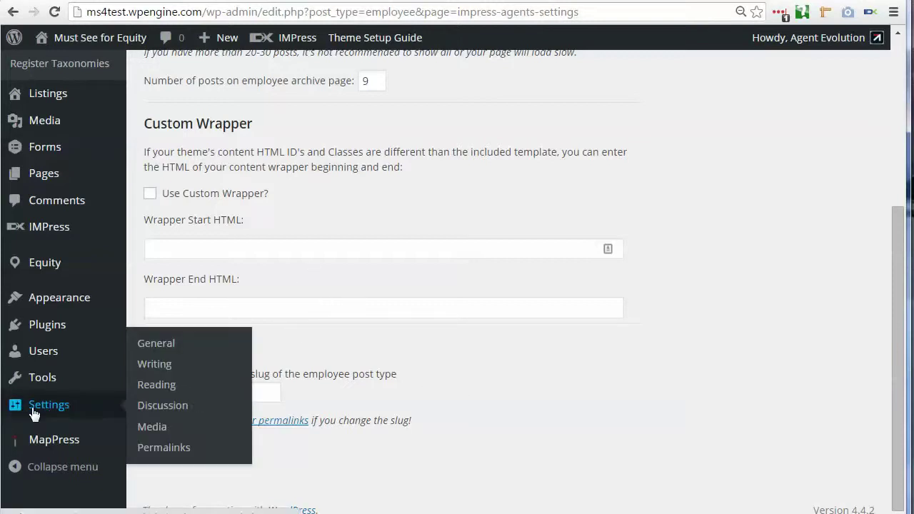
pyautogui.click(169, 449)
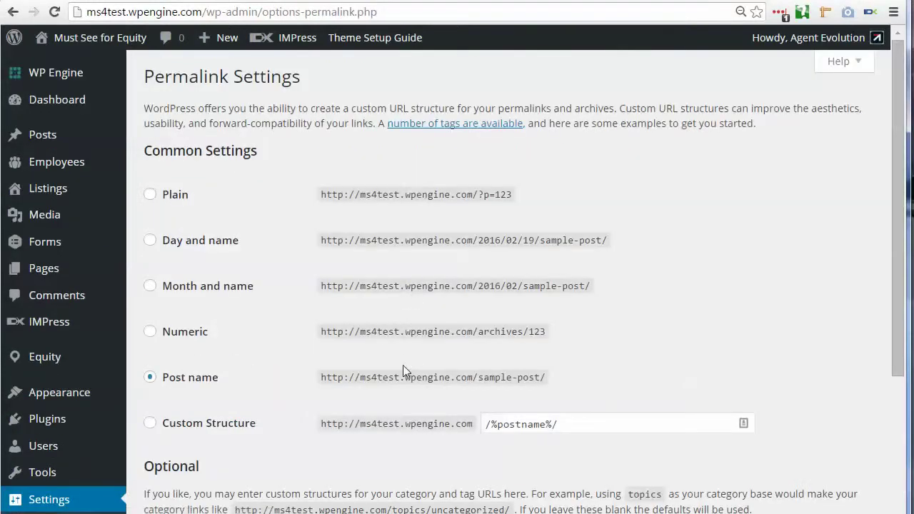
pyautogui.scroll(-3, 404, 372)
pyautogui.click(186, 446)
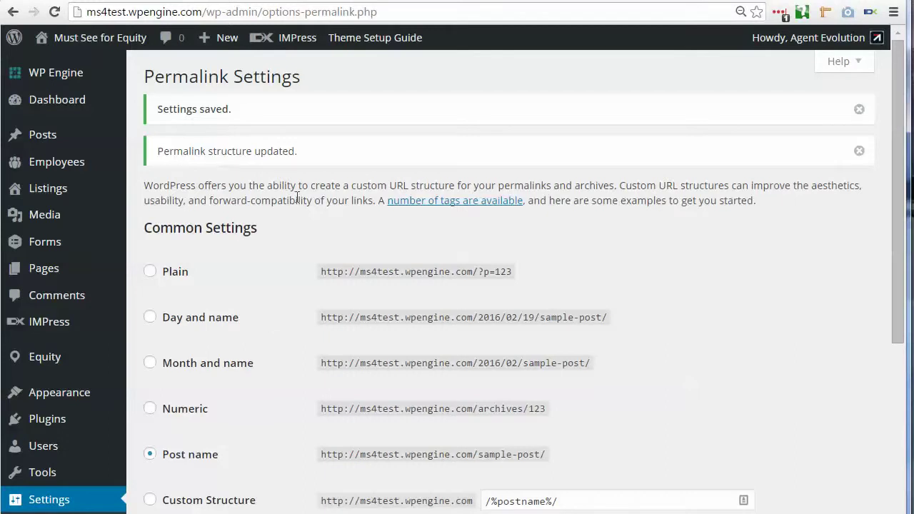
pyautogui.scroll(-4, 297, 198)
pyautogui.scroll(3, 297, 197)
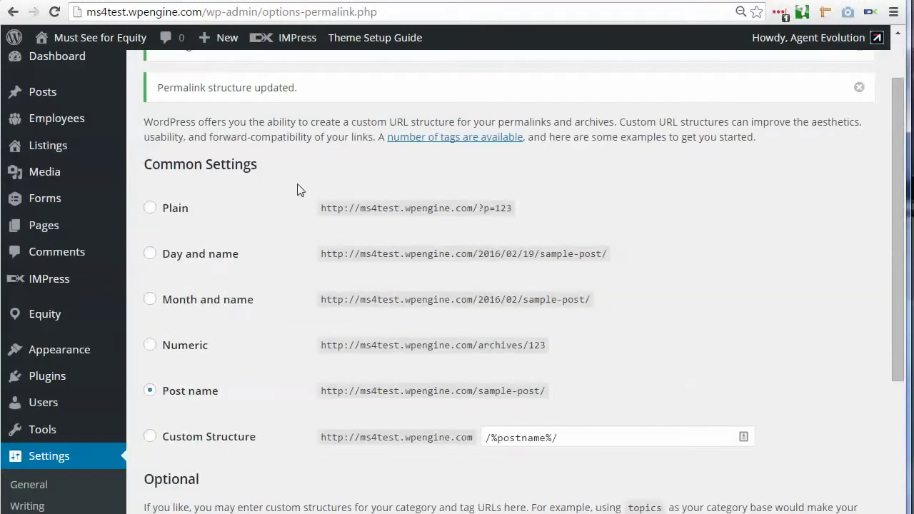
# Step: Open the public employee archive from Archive Settings in a new browser tab and inspect the path in its URL
pyautogui.moveTo(62, 120)
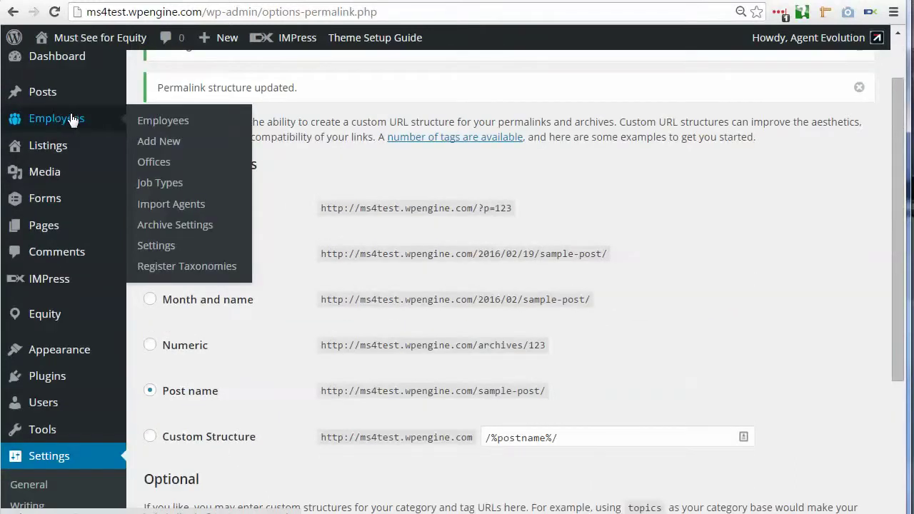
pyautogui.click(187, 225)
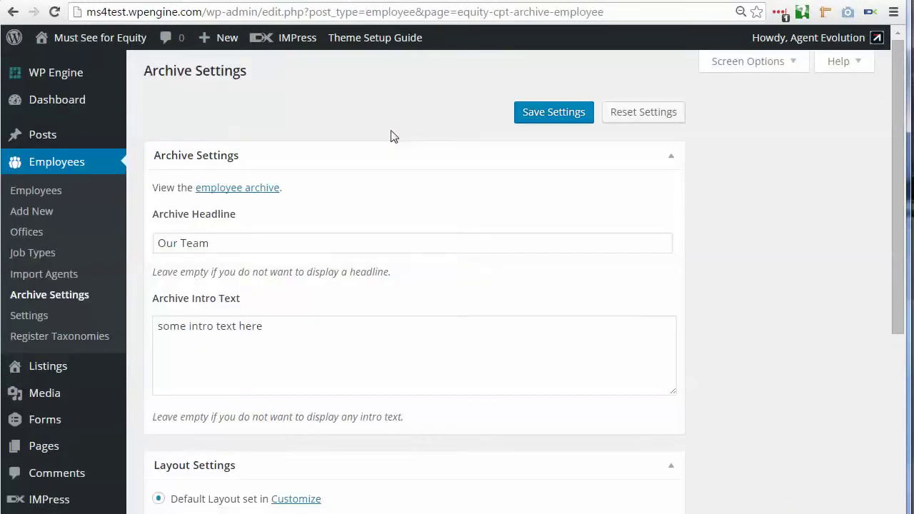
pyautogui.rightClick(238, 192)
pyautogui.click(282, 200)
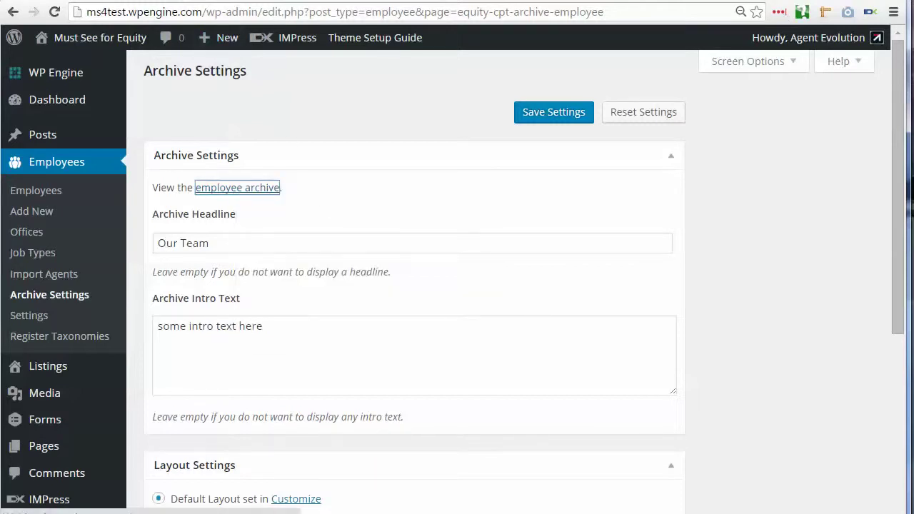
pyautogui.click(274, 3)
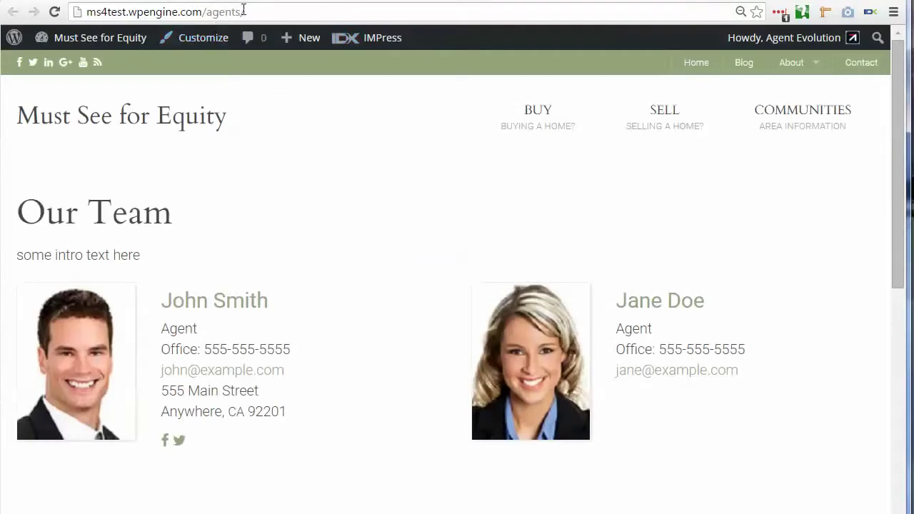
pyautogui.moveTo(245, 12); pyautogui.dragTo(205, 12)
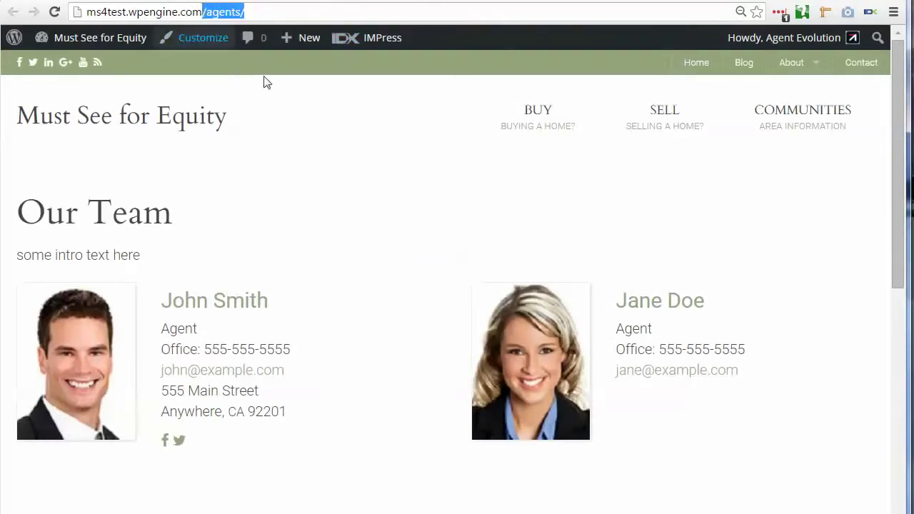
pyautogui.click(309, 232)
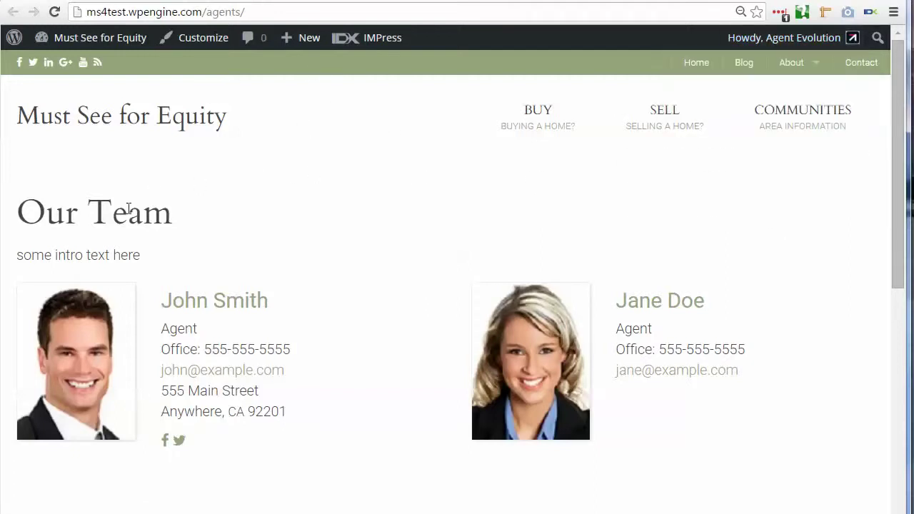
# Step: Copy the full URL of the public "Our Team" archive page and return to the Archive Settings tab
pyautogui.moveTo(19, 213); pyautogui.dragTo(175, 216)
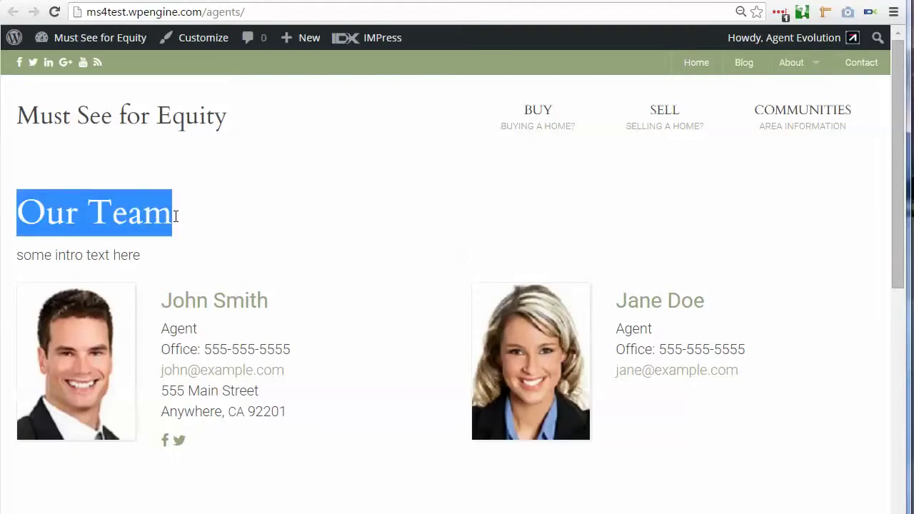
pyautogui.click(256, 11)
pyautogui.moveTo(257, 11); pyautogui.dragTo(86, 15)
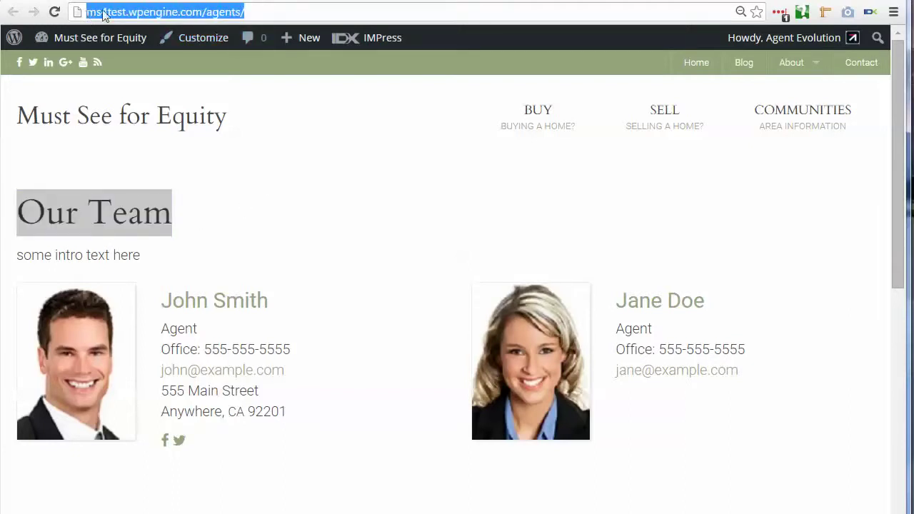
pyautogui.rightClick(104, 14)
pyautogui.click(159, 69)
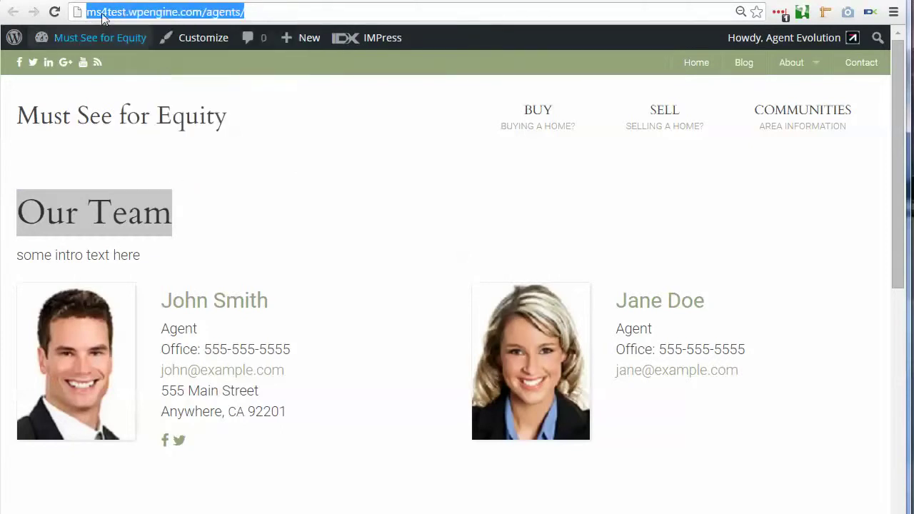
pyautogui.hotkey('ctrl', 'shift', 'Tab')
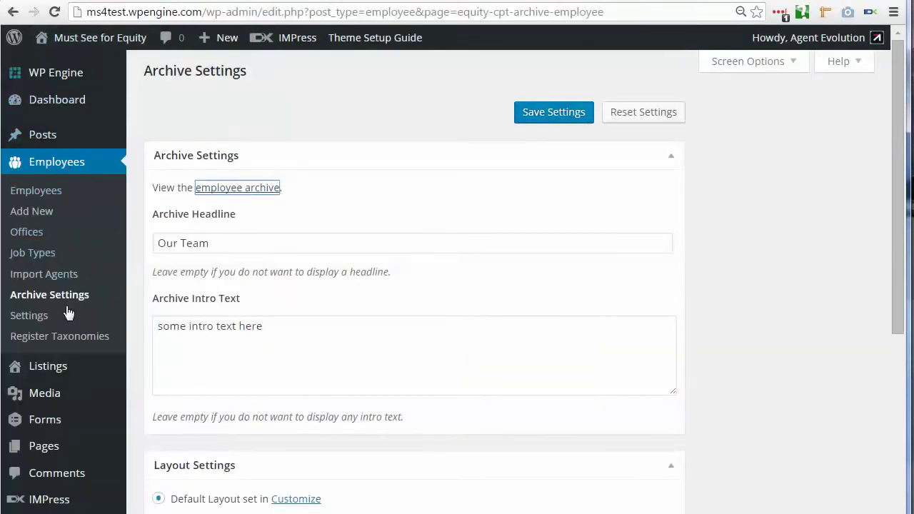
# Step: Open the Menus editor for the site's navigation
pyautogui.scroll(-4, 69, 312)
pyautogui.moveTo(71, 335)
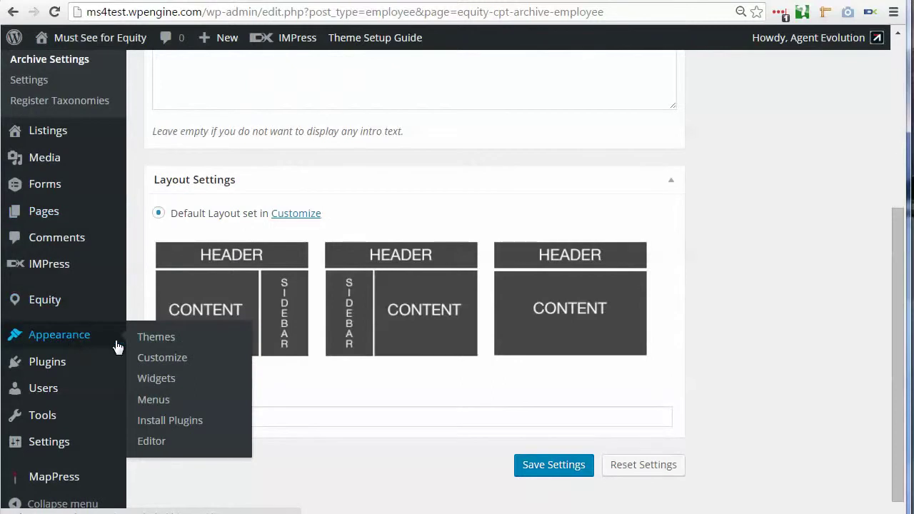
pyautogui.click(154, 402)
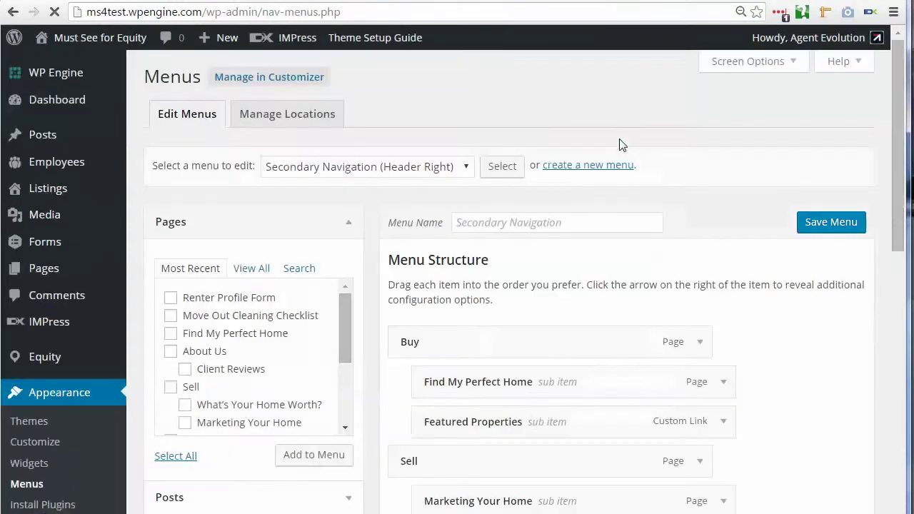
# Step: Examine which Employees, Offices and Job Types items can be added to the Secondary Navigation menu
pyautogui.scroll(-4, 700, 195)
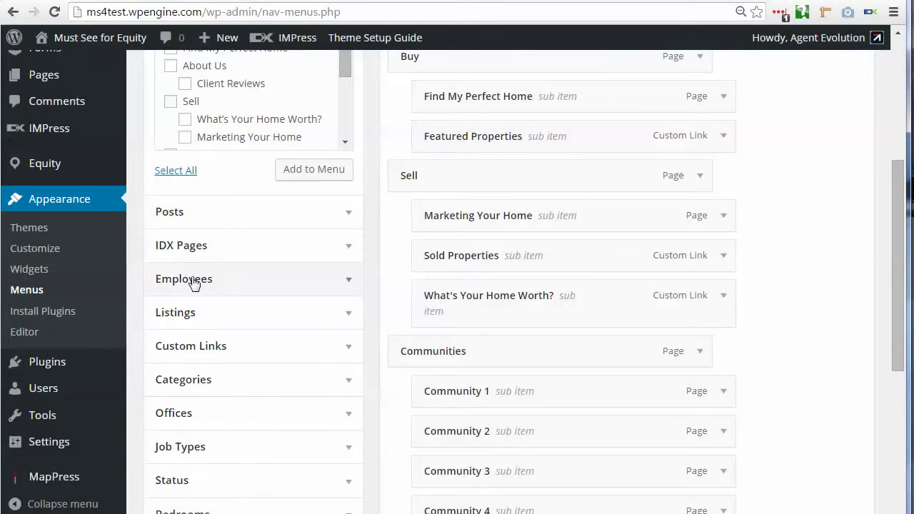
pyautogui.click(343, 285)
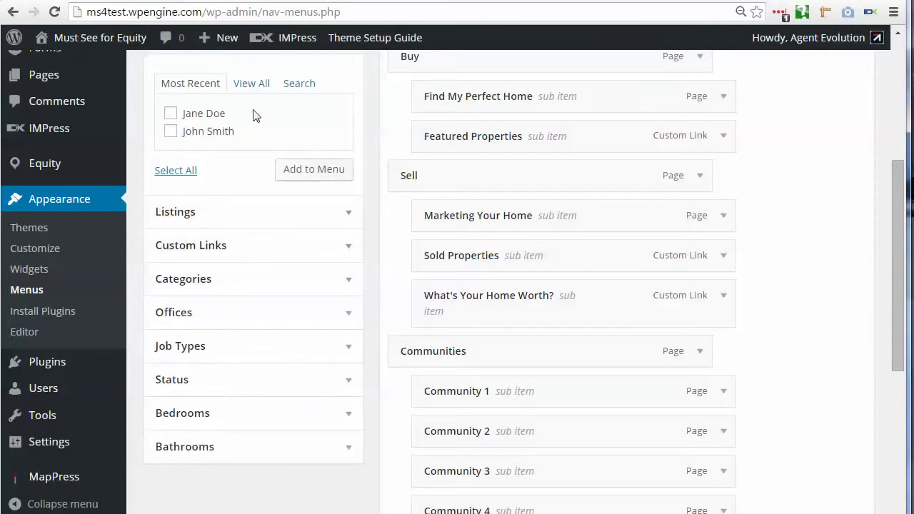
pyautogui.click(345, 316)
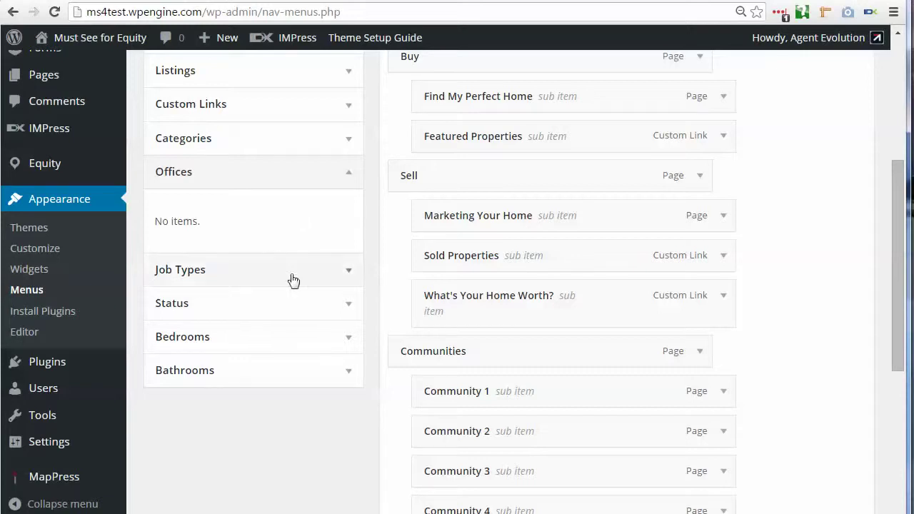
pyautogui.click(348, 271)
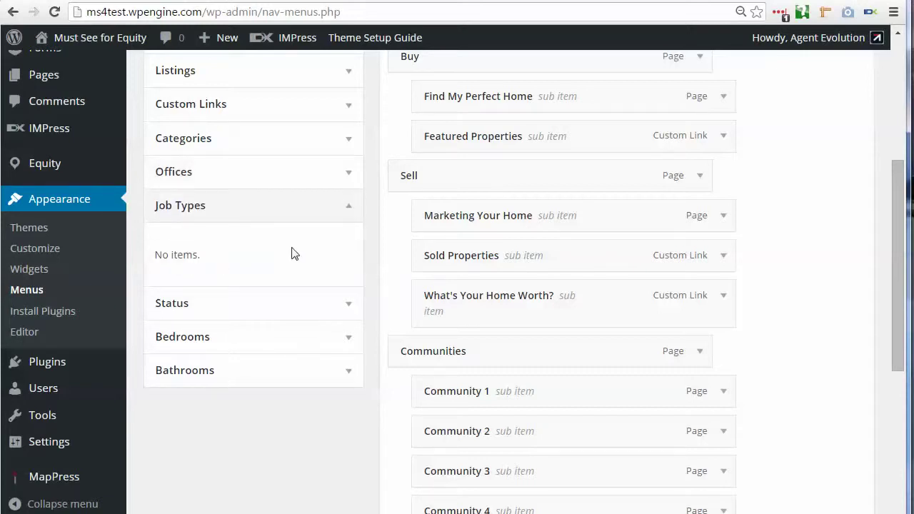
pyautogui.scroll(4, 297, 253)
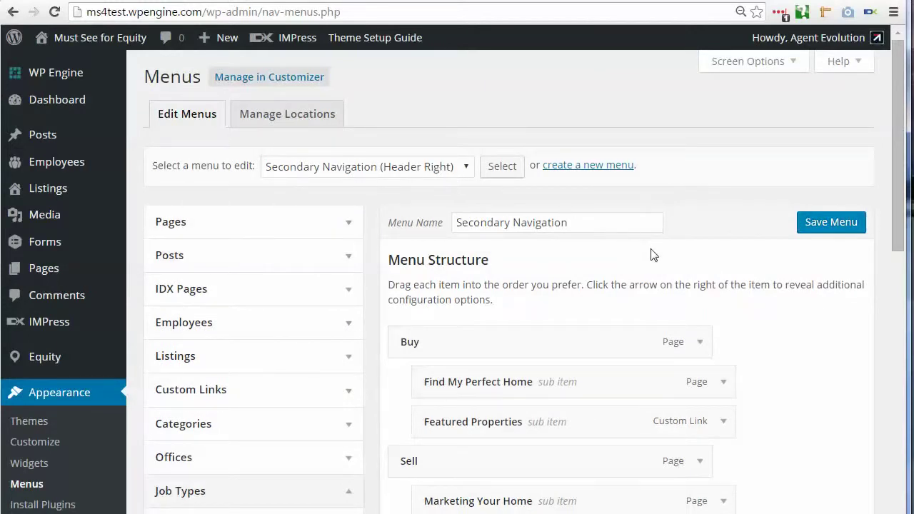
pyautogui.scroll(-1, 776, 261)
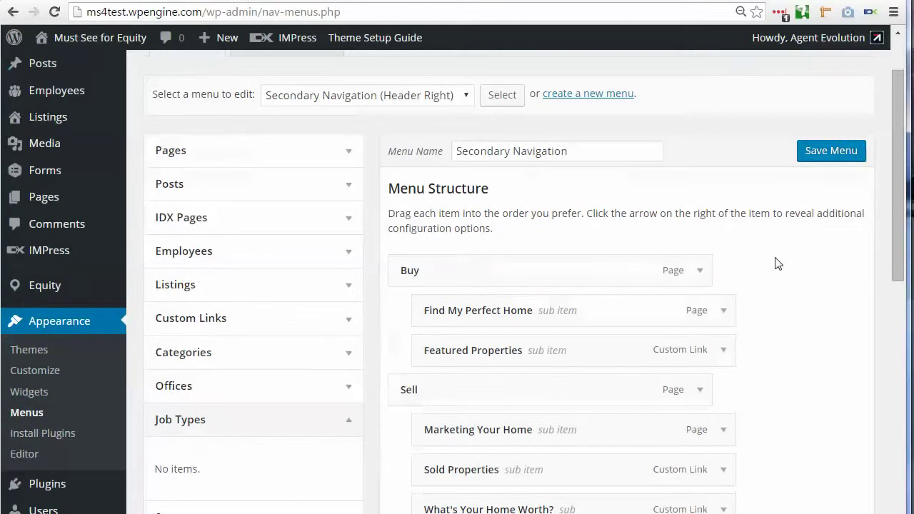
pyautogui.click(350, 326)
pyautogui.click(283, 372)
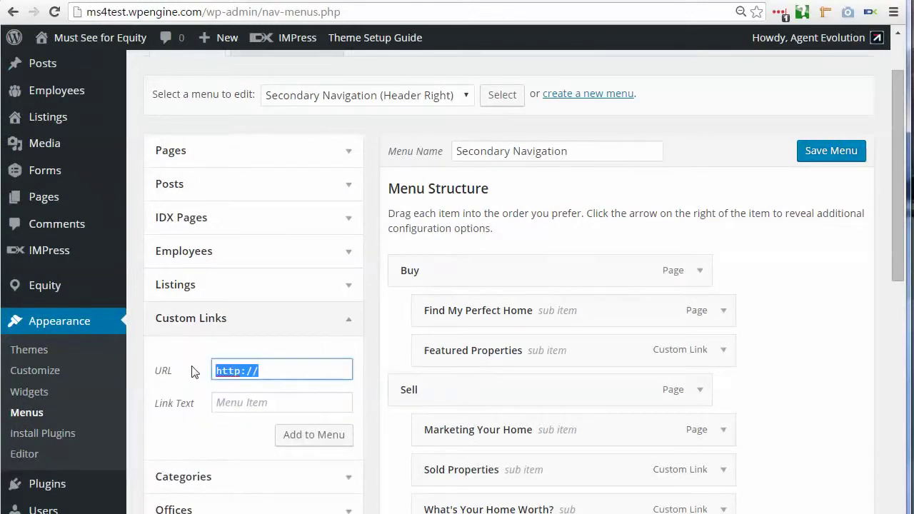
pyautogui.hotkey('ctrl', 'v')
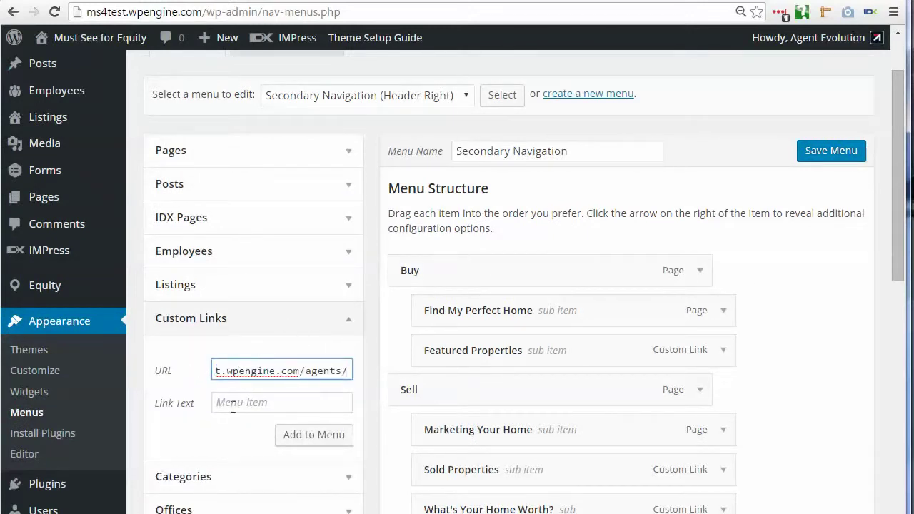
pyautogui.click(233, 406)
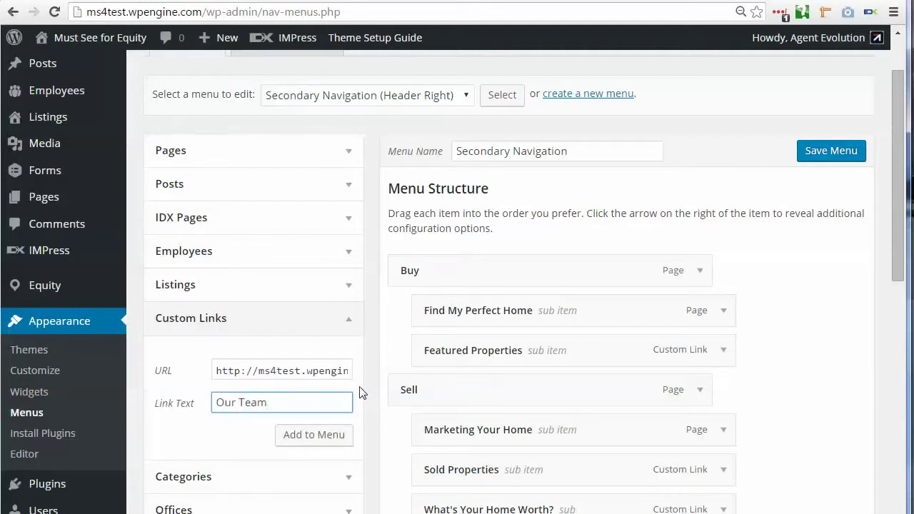
pyautogui.moveTo(217, 375); pyautogui.dragTo(337, 371)
pyautogui.click(315, 370)
pyautogui.click(318, 435)
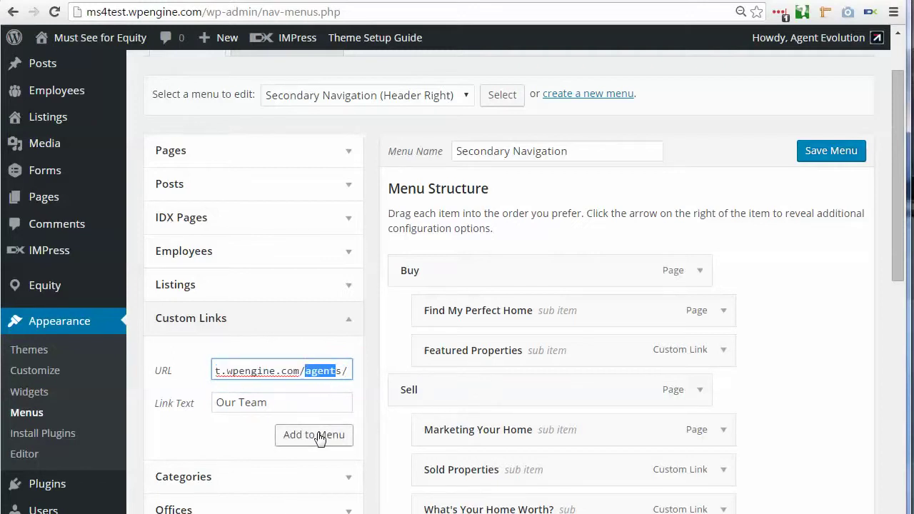
pyautogui.scroll(-8, 896, 388)
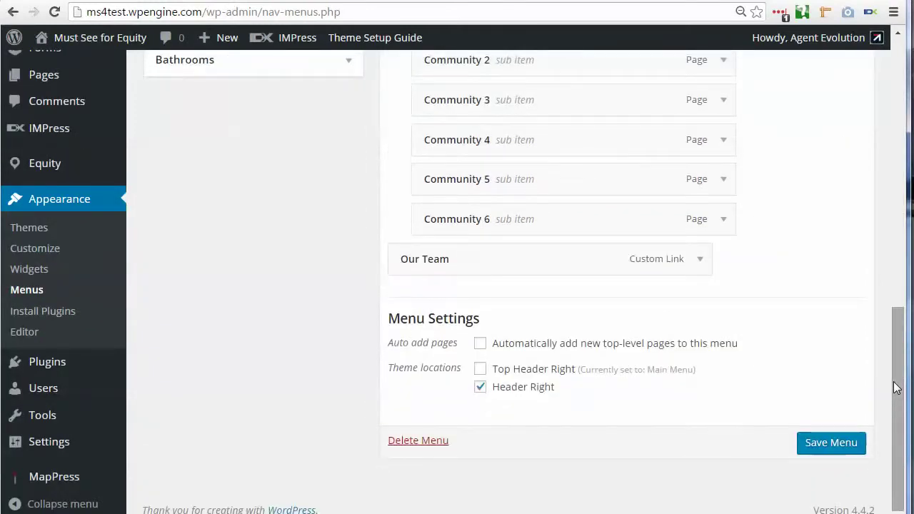
pyautogui.click(833, 445)
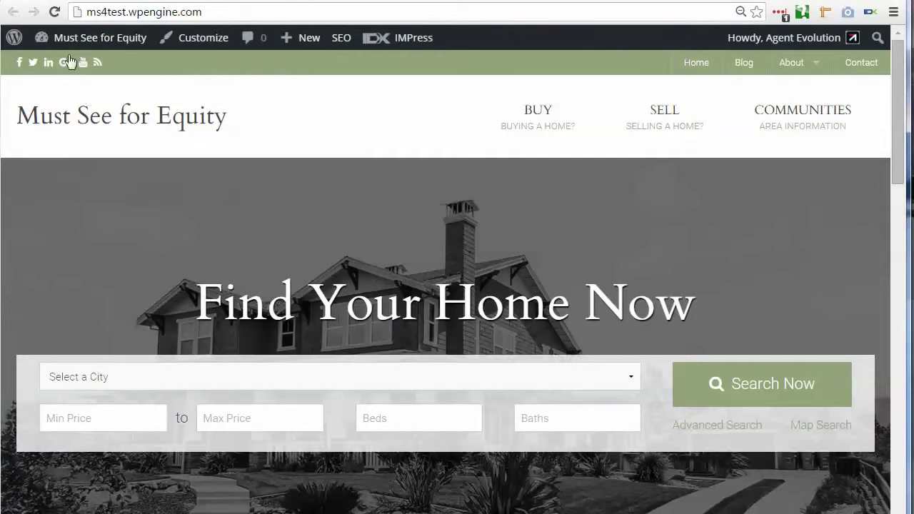
# Step: Reload the public home page to check its header navigation, and return to the menu editor
pyautogui.click(54, 13)
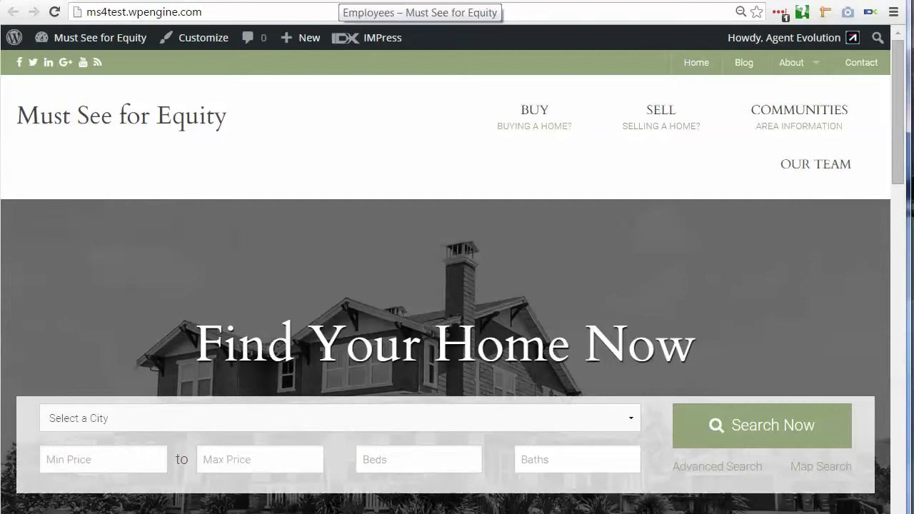
pyautogui.click(421, 2)
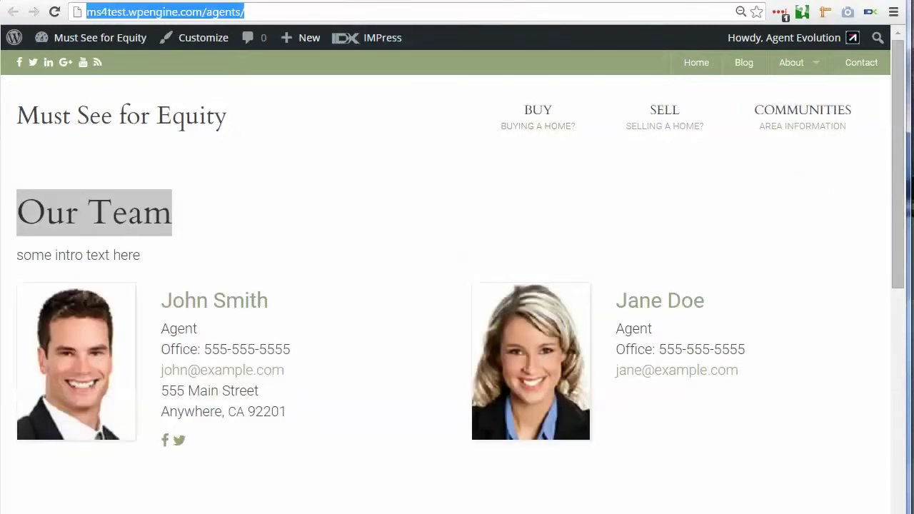
pyautogui.hotkey('ctrl', 'Tab')
# Step: Remove the "Our Team" custom link from the Secondary Navigation menu and save the menu
pyautogui.scroll(-8, 767, 350)
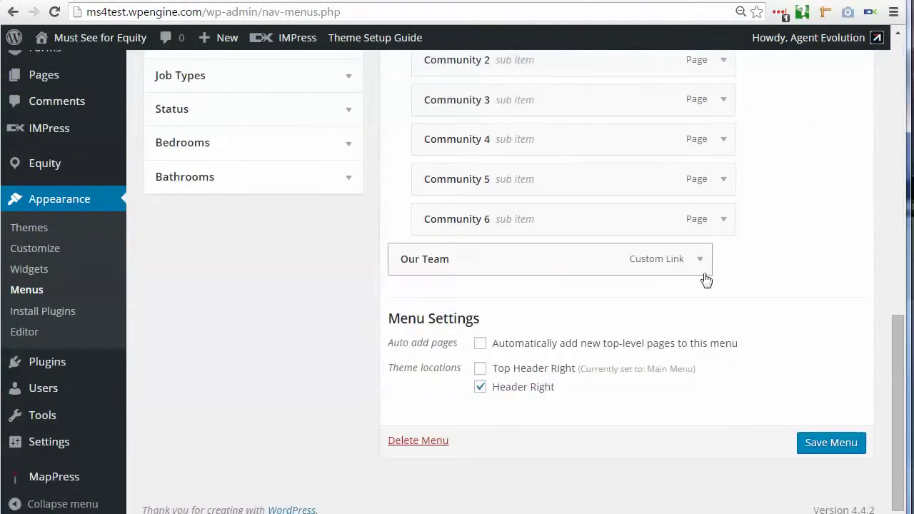
pyautogui.click(700, 261)
pyautogui.scroll(-5, 555, 398)
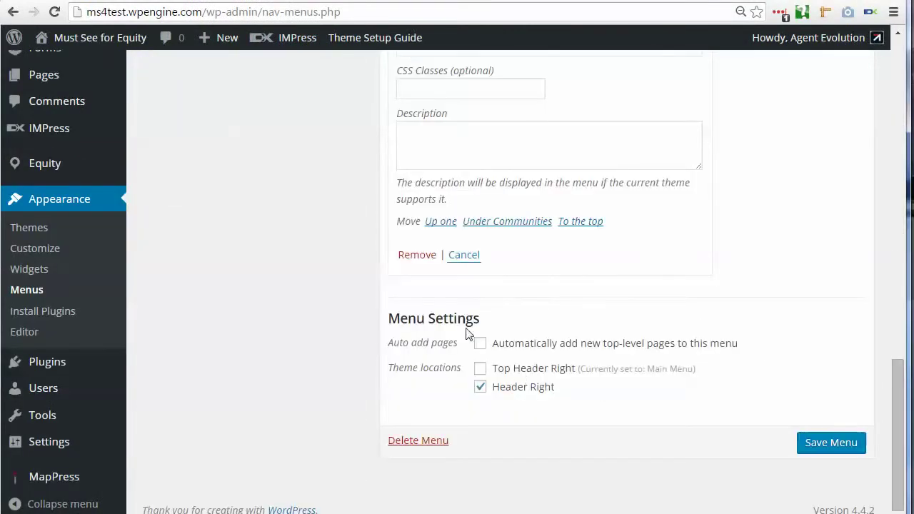
pyautogui.click(419, 257)
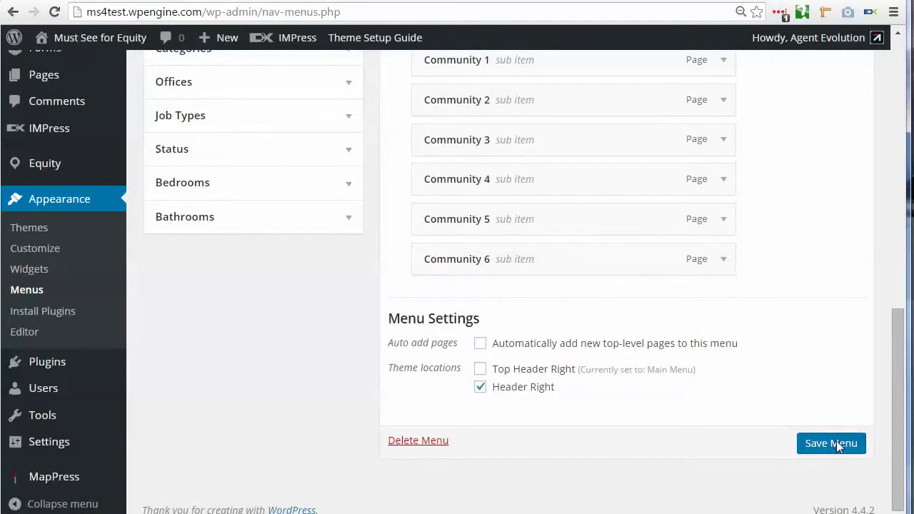
pyautogui.click(837, 445)
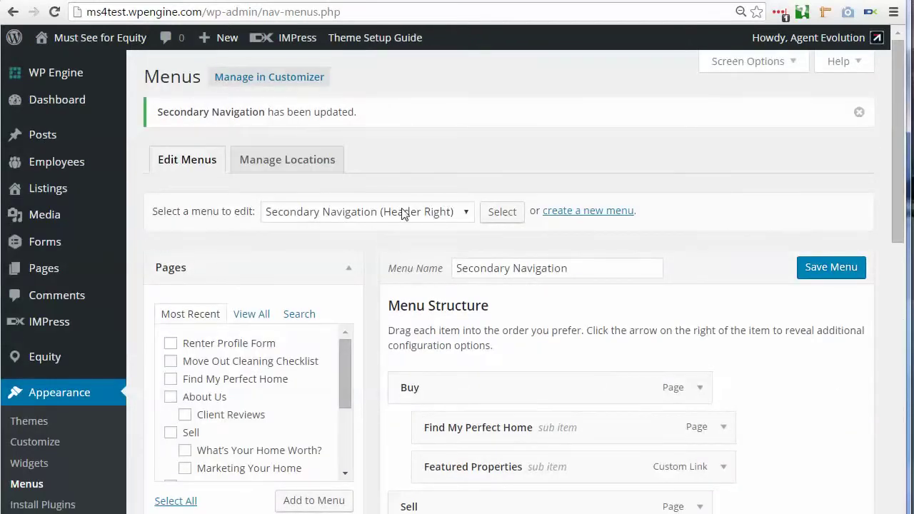
# Step: Load the Main Menu (Top Header Right) for editing
pyautogui.click(403, 212)
pyautogui.click(373, 274)
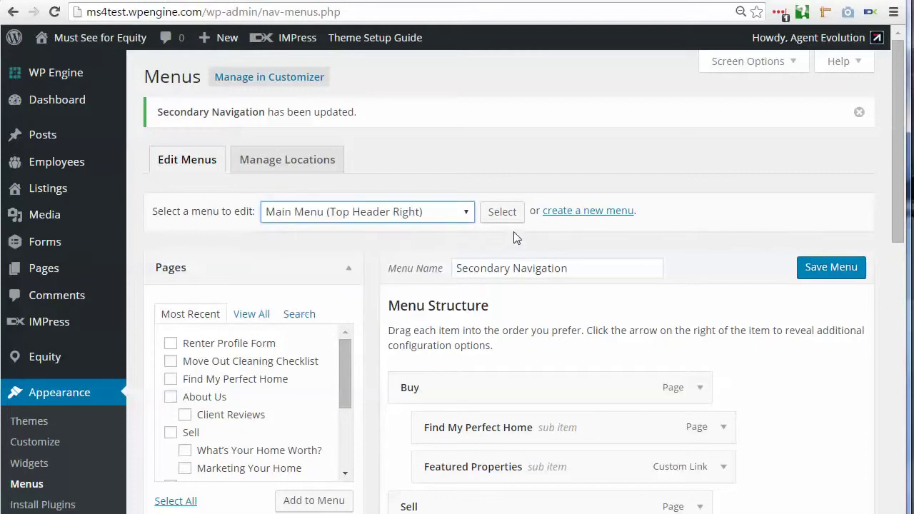
pyautogui.click(509, 213)
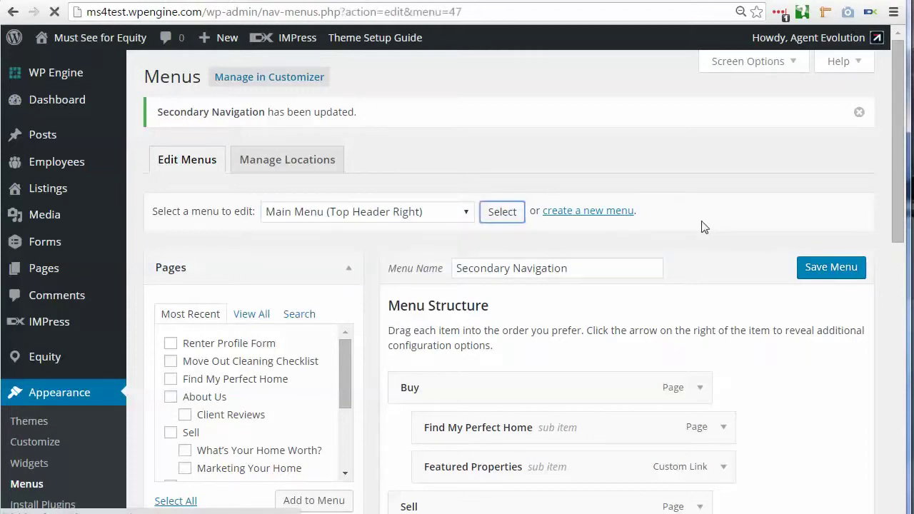
pyautogui.scroll(-2, 749, 302)
pyautogui.scroll(-2, 749, 302)
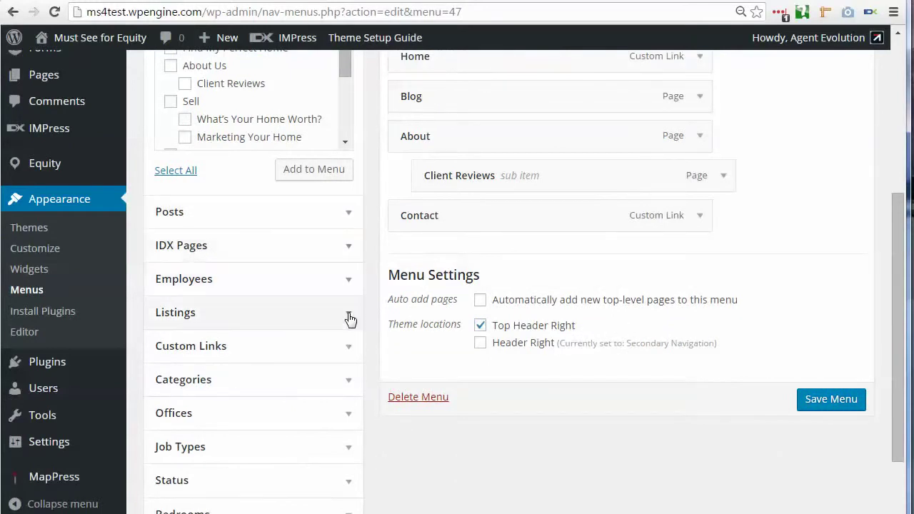
pyautogui.click(350, 355)
pyautogui.moveTo(285, 183); pyautogui.dragTo(212, 182)
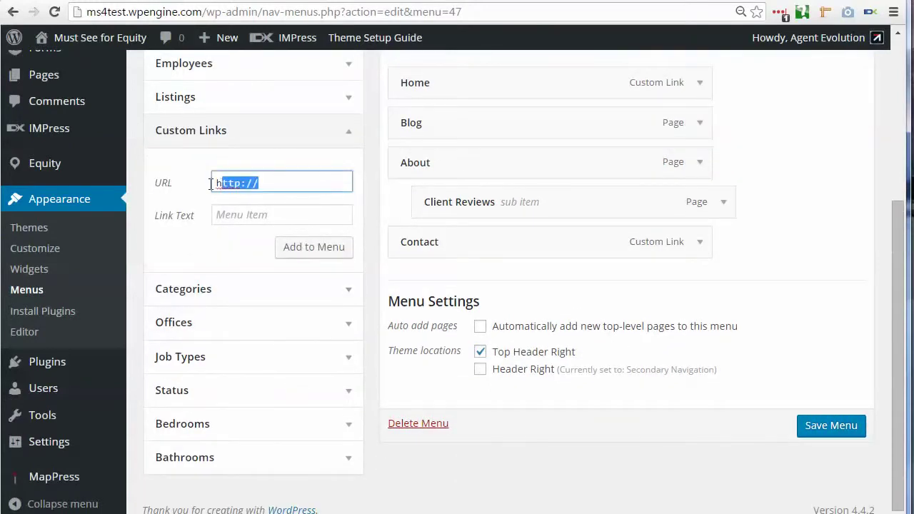
pyautogui.write('http://ms4test.wpengine.com/agents/')
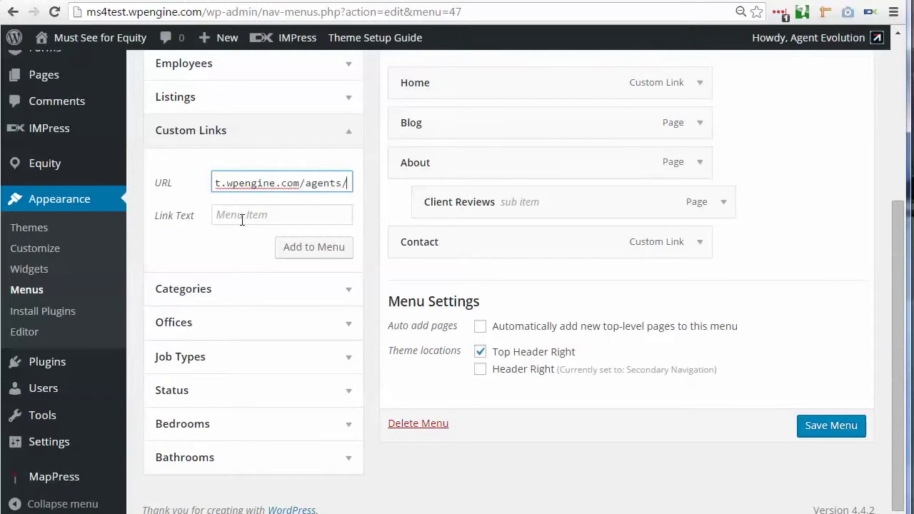
pyautogui.click(241, 217)
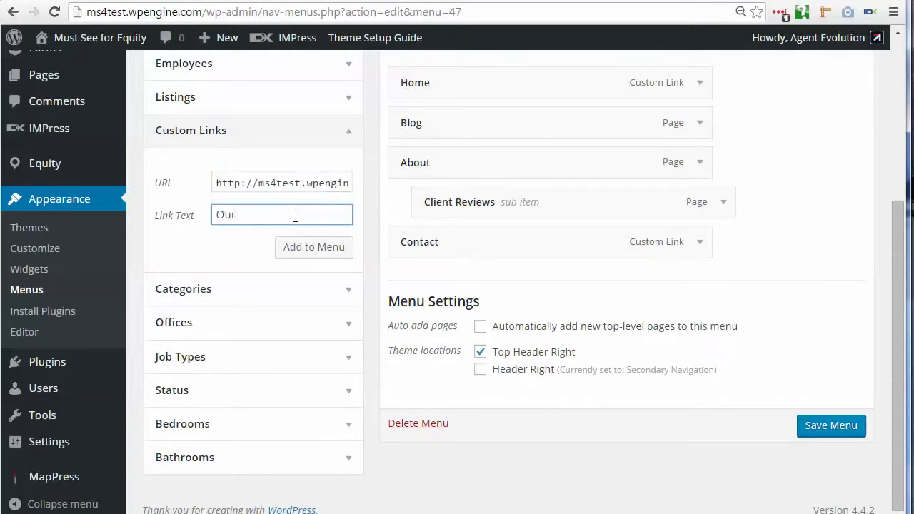
pyautogui.click(311, 252)
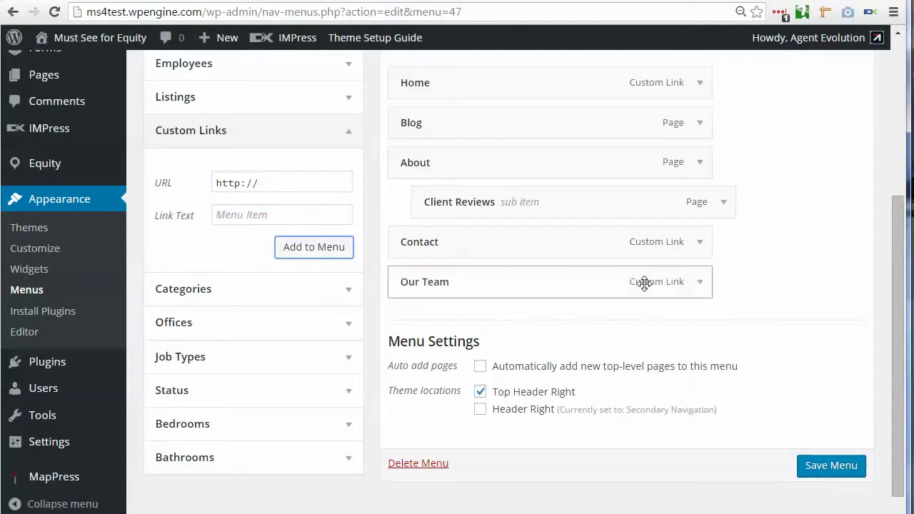
pyautogui.moveTo(495, 284); pyautogui.dragTo(523, 244)
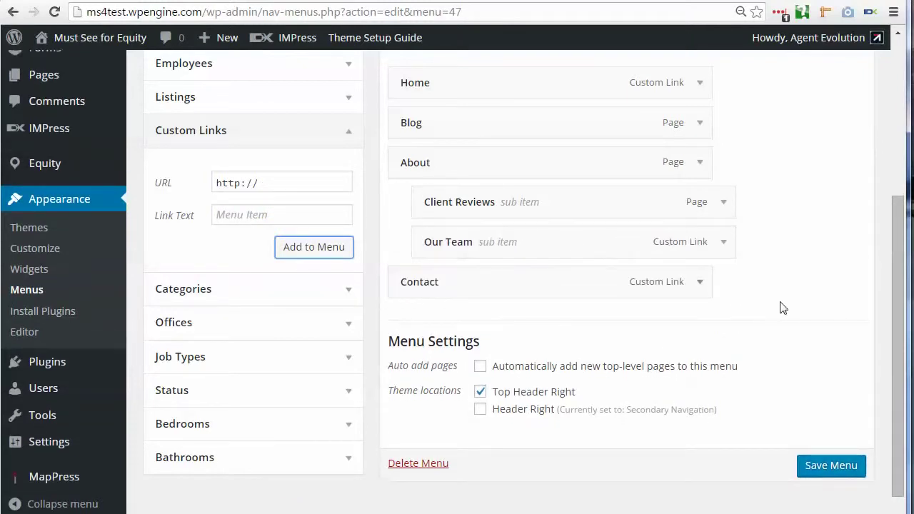
pyautogui.click(839, 466)
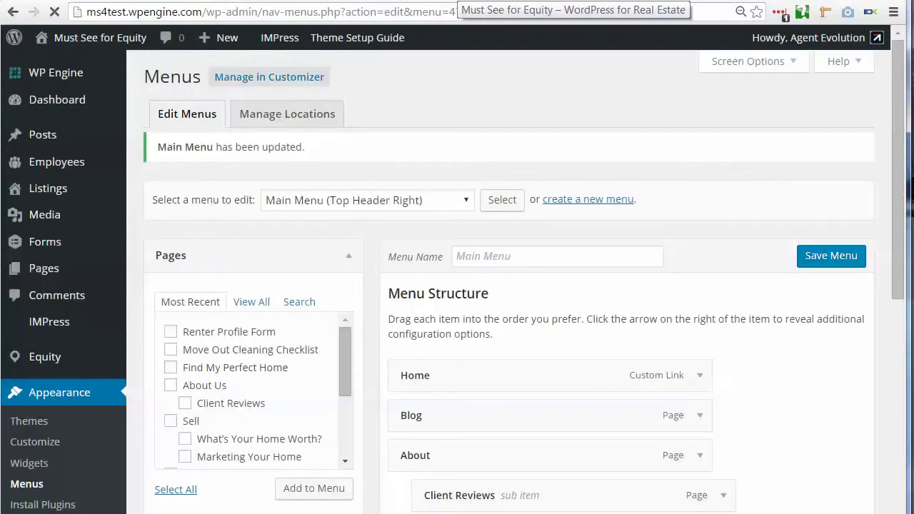
# Step: Reload the public site, open the Our Team page from the About submenu, and return to the menu editor
pyautogui.click(511, 2)
pyautogui.click(100, 37)
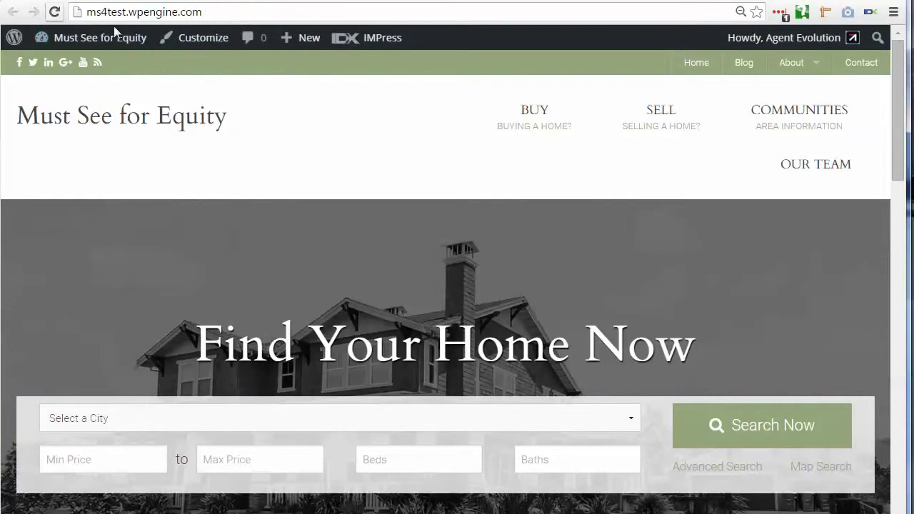
pyautogui.moveTo(724, 149)
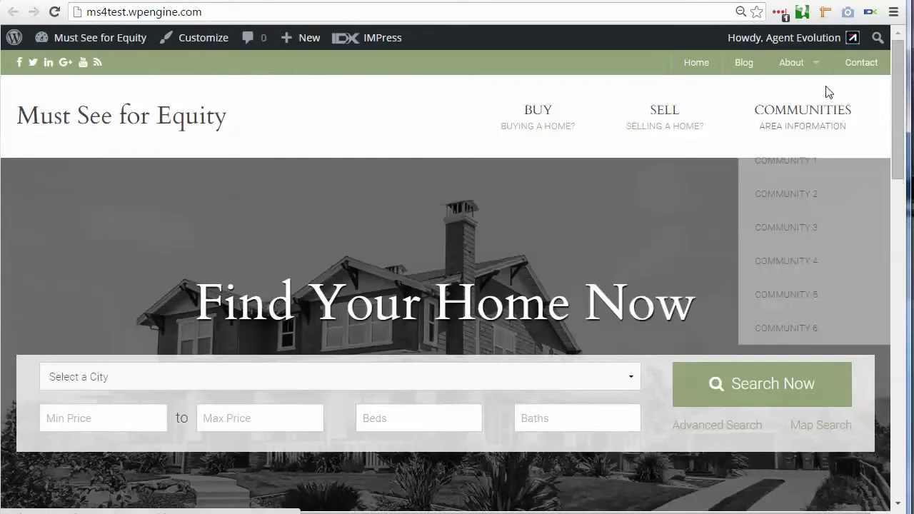
pyautogui.moveTo(803, 64)
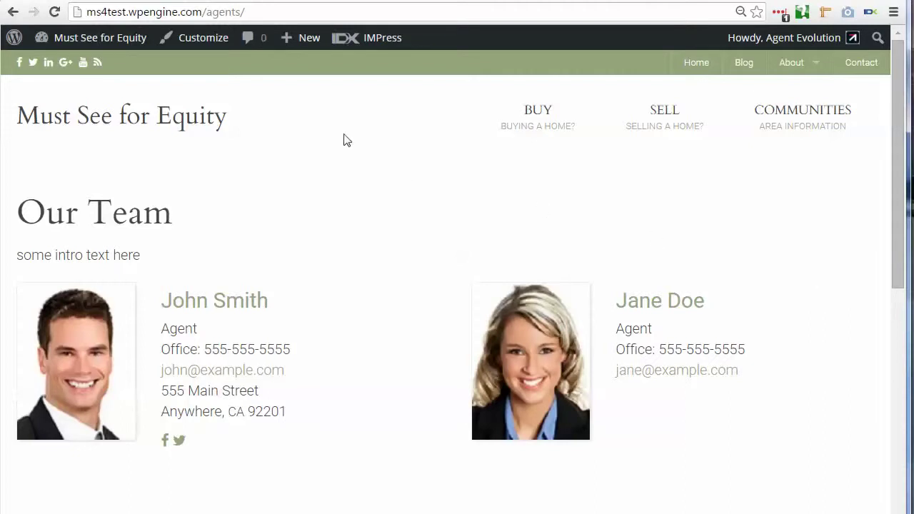
pyautogui.click(13, 11)
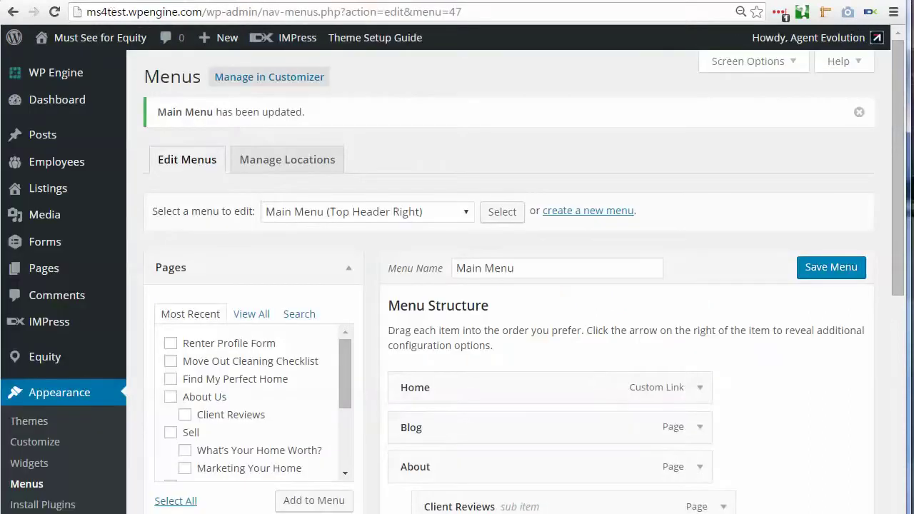
# Step: Add both employee profiles to the Main Menu as sub-items of Our Team and save the menu
pyautogui.scroll(-4, 714, 303)
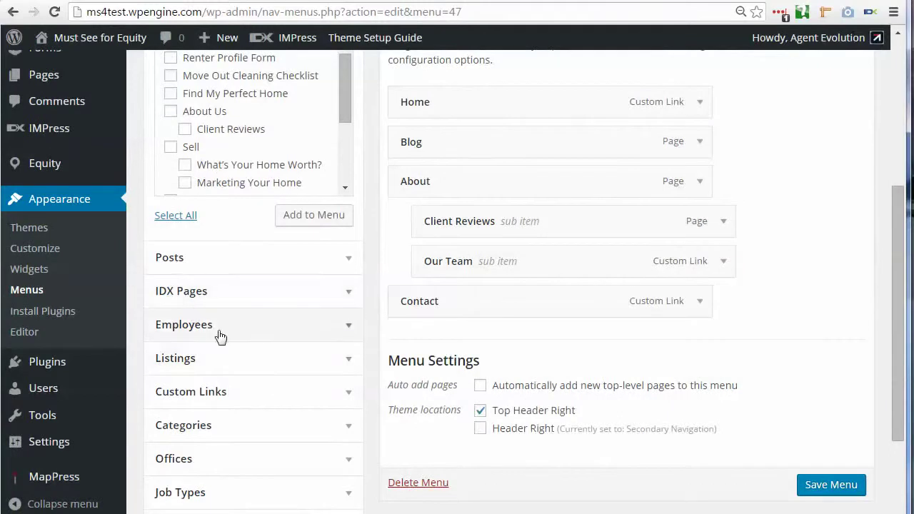
pyautogui.click(347, 329)
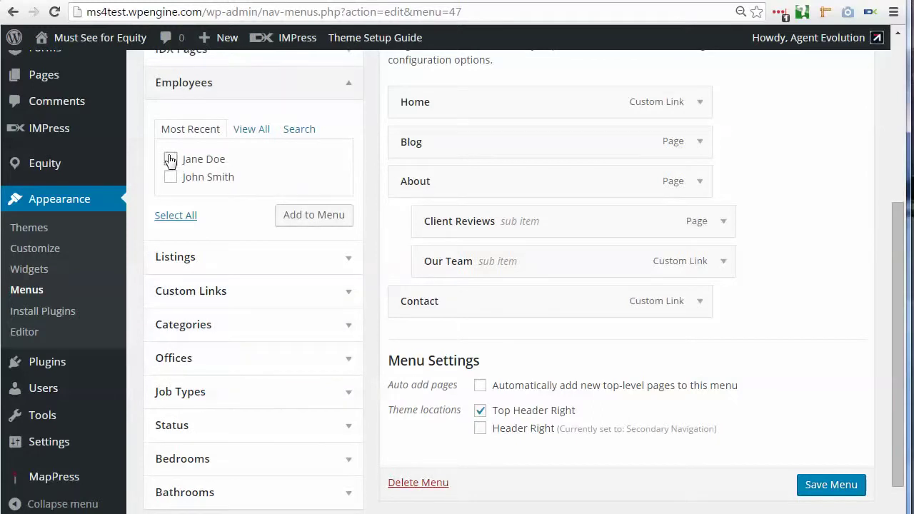
pyautogui.click(170, 160)
pyautogui.click(170, 177)
pyautogui.click(296, 214)
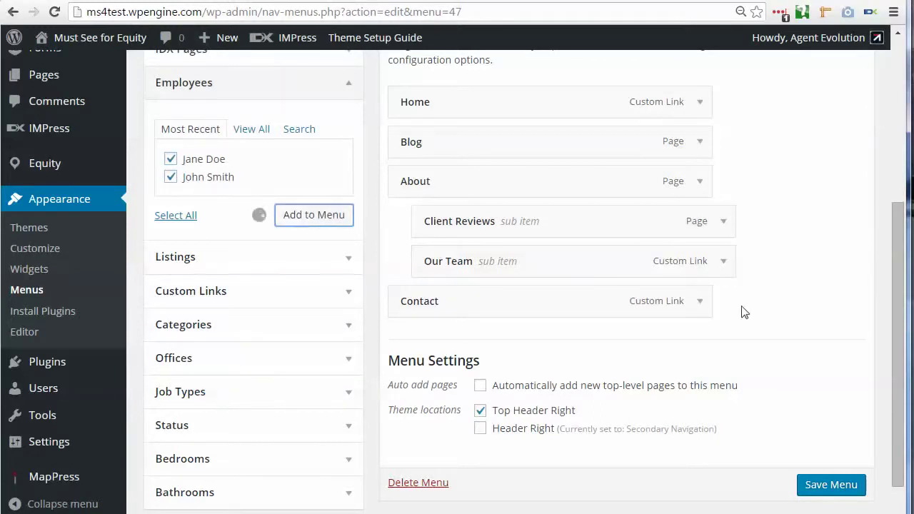
pyautogui.moveTo(521, 335); pyautogui.dragTo(587, 301)
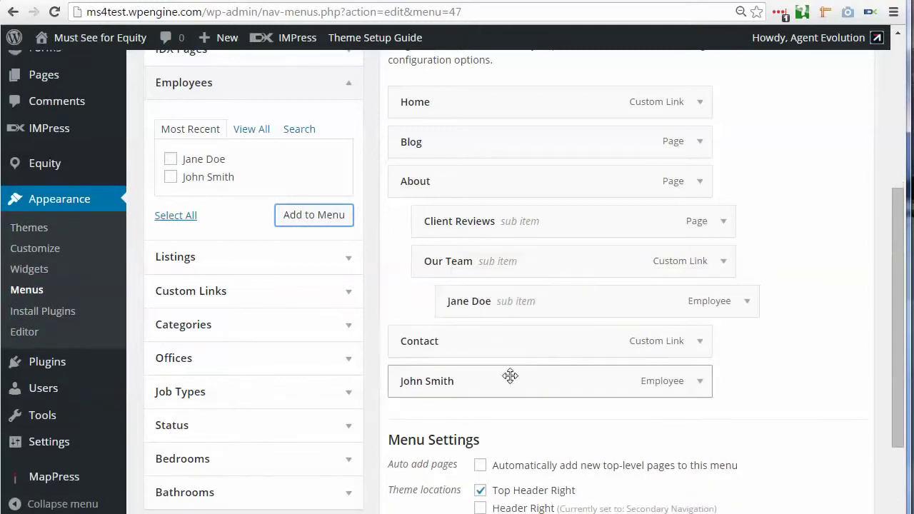
pyautogui.moveTo(510, 376); pyautogui.dragTo(556, 332)
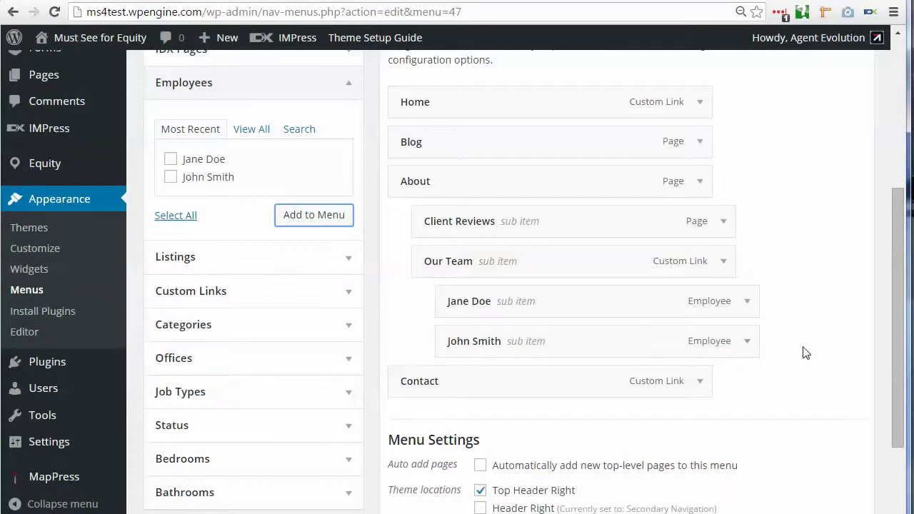
pyautogui.scroll(-3, 803, 351)
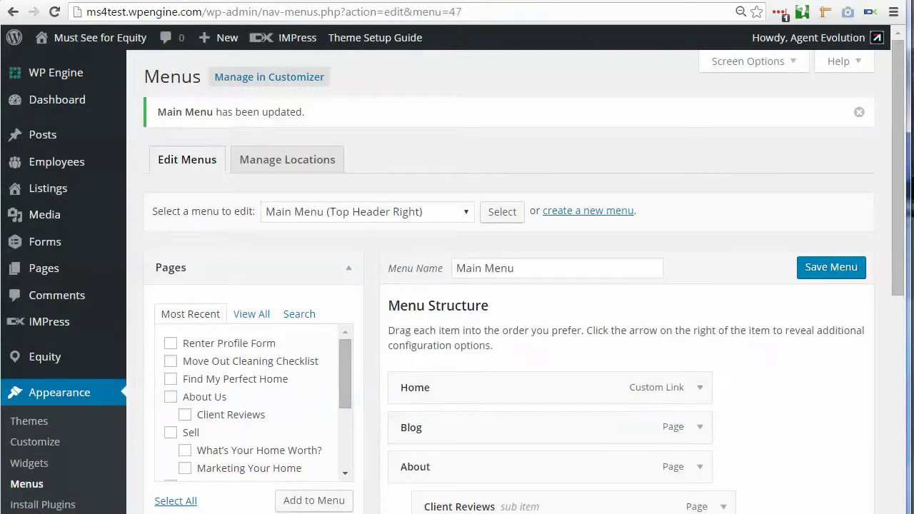
# Step: Open the public site in a new browser tab and switch to it to check the updated navigation
pyautogui.moveTo(43, 42)
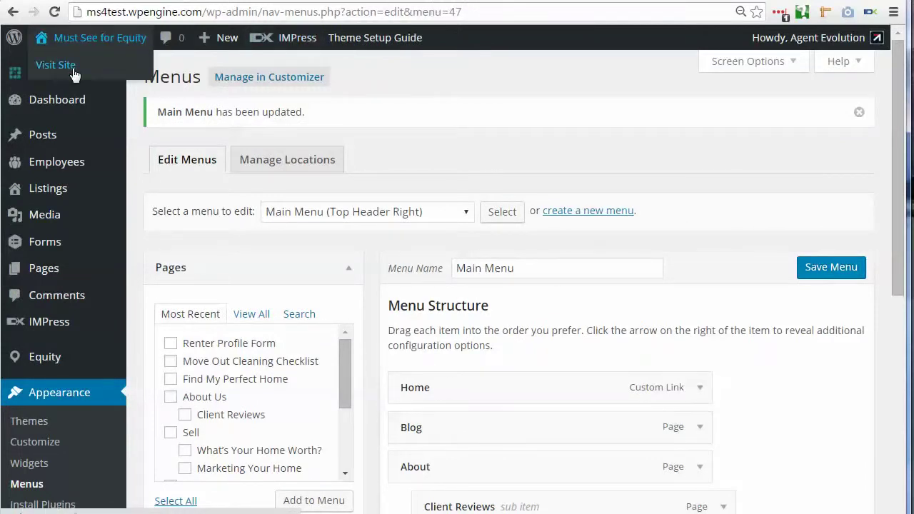
pyautogui.rightClick(74, 69)
pyautogui.click(163, 75)
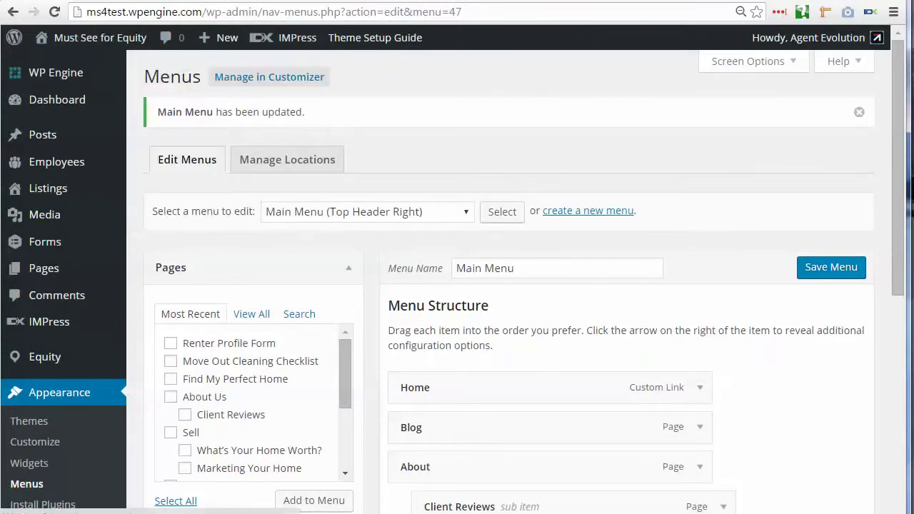
pyautogui.hotkey('ctrl', 'Tab')
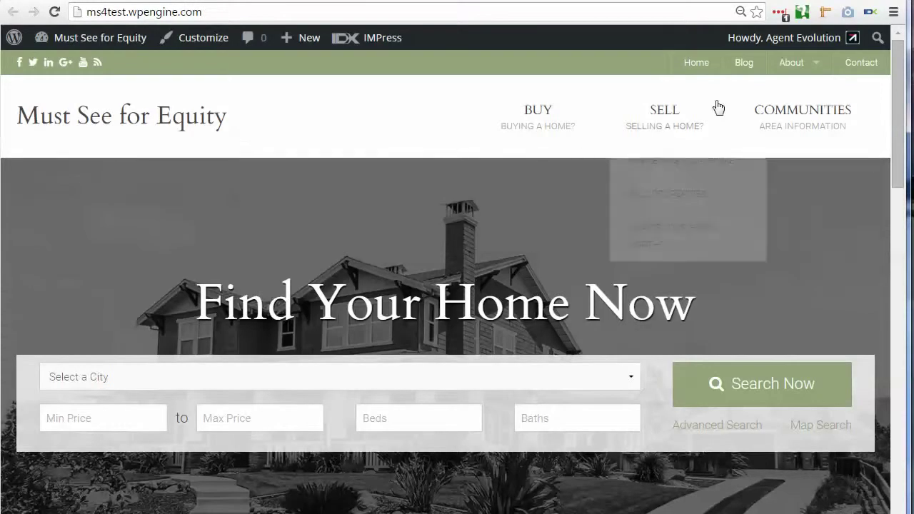